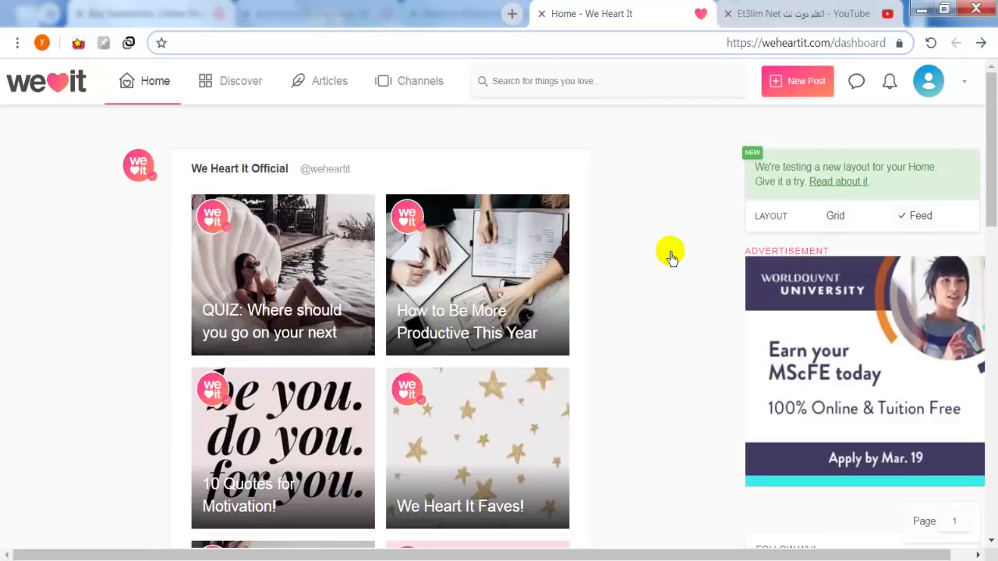
- Open the account settings and link the Facebook account to the profile, authorising the connection
mouse_move(924, 82)
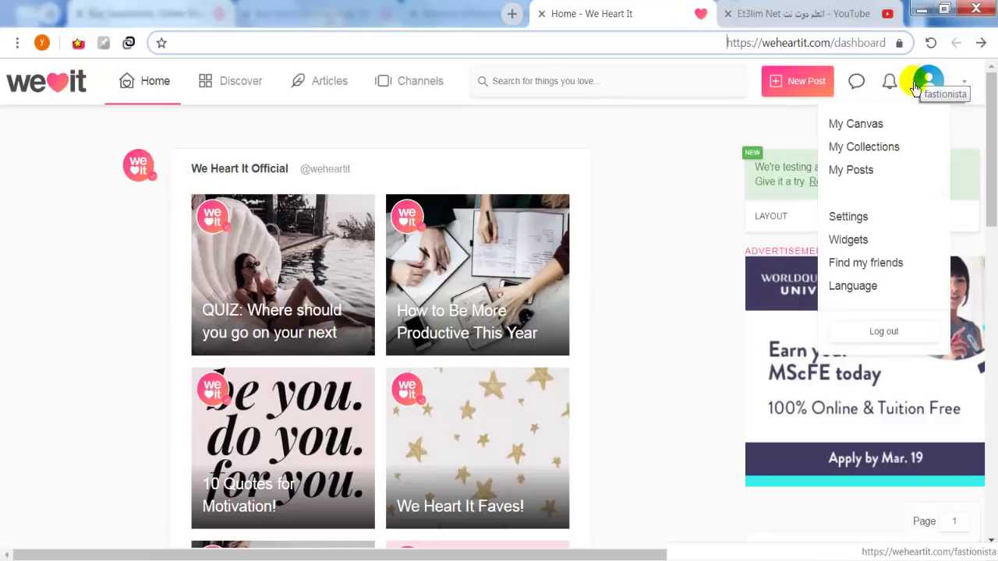
left_click(848, 216)
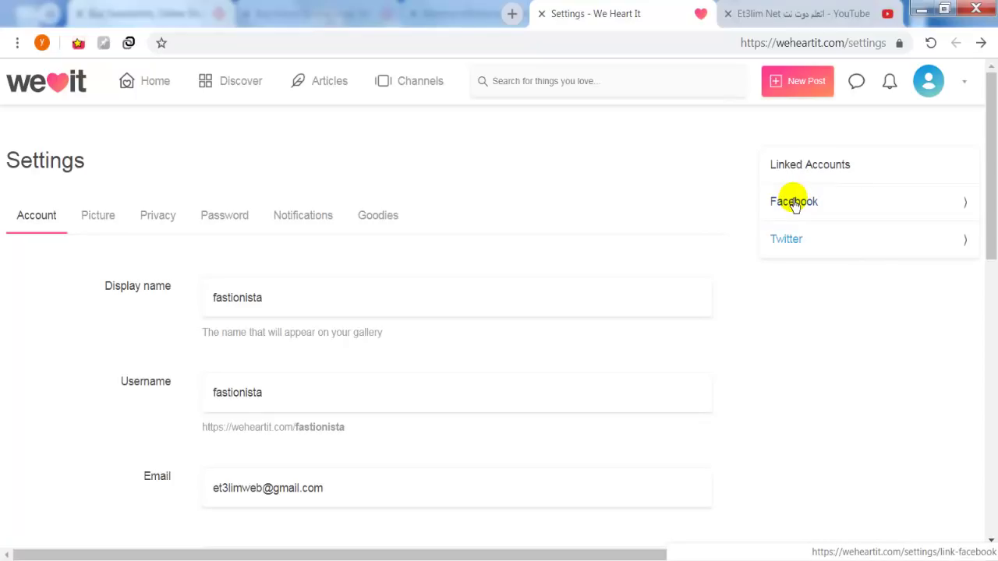
left_click(794, 204)
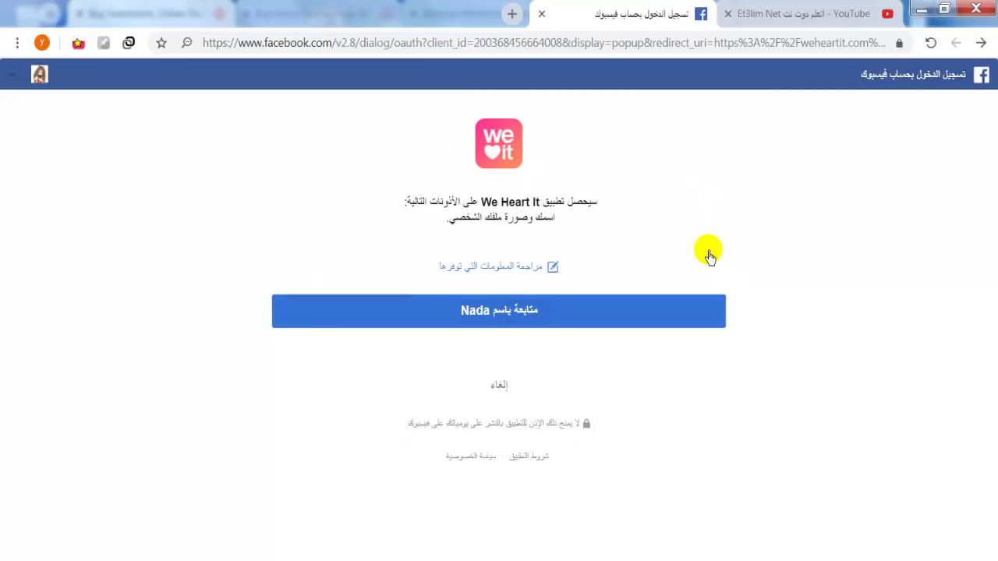
left_click(500, 316)
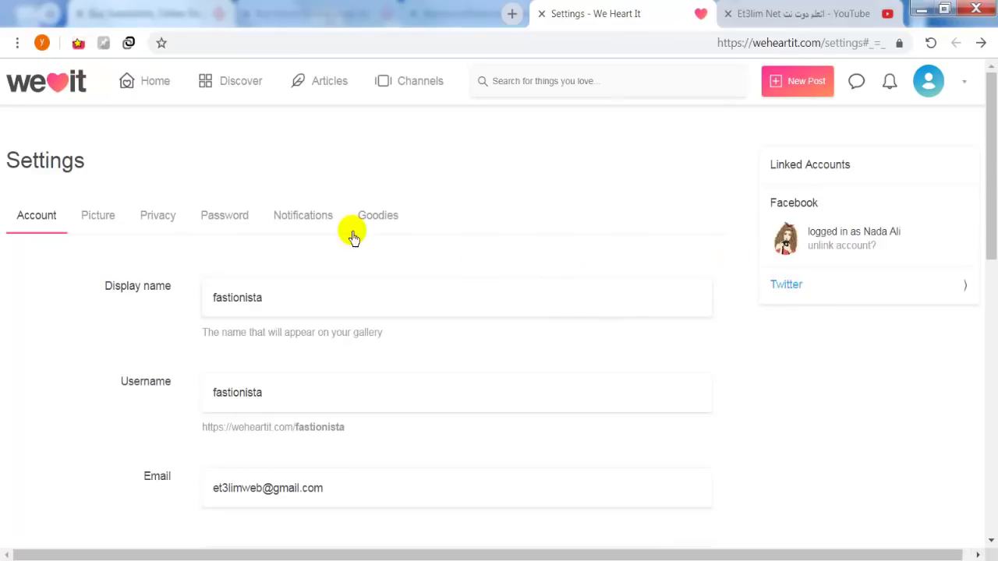
- Look through the profile fields in the account settings and go to the Bio field
scroll(213, 288, "down", 1)
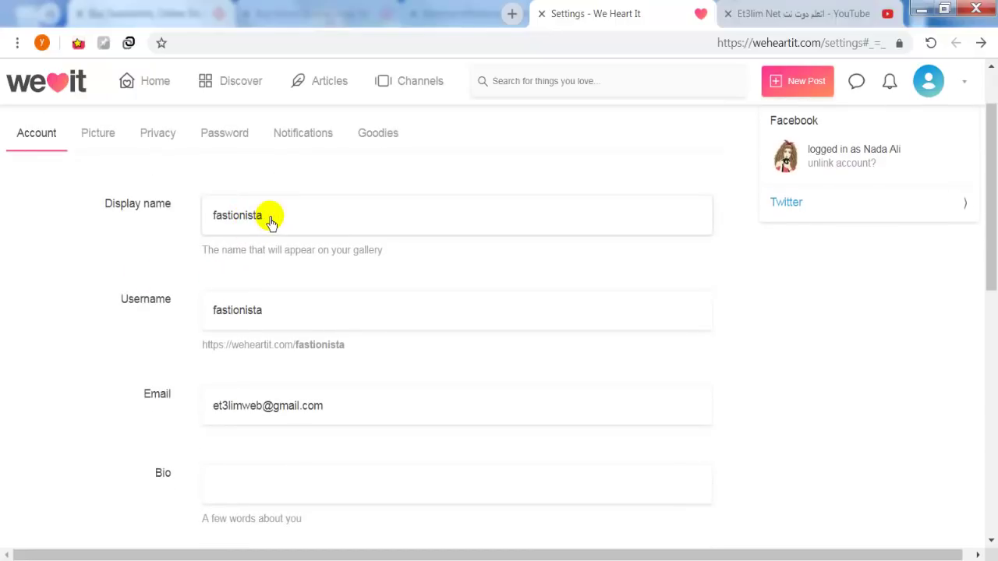
scroll(311, 296, "down", 1)
scroll(226, 353, "down", 2)
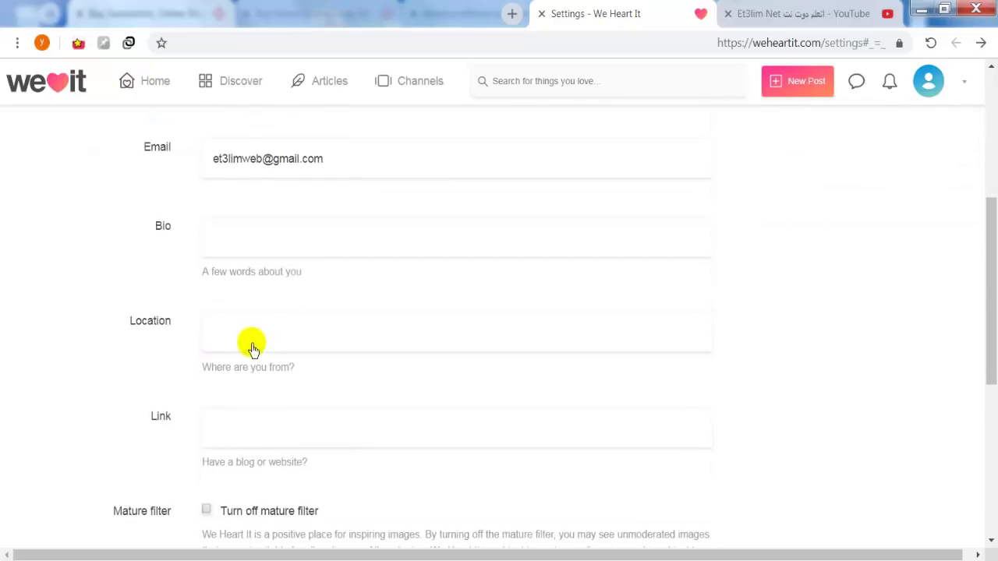
left_click(250, 242)
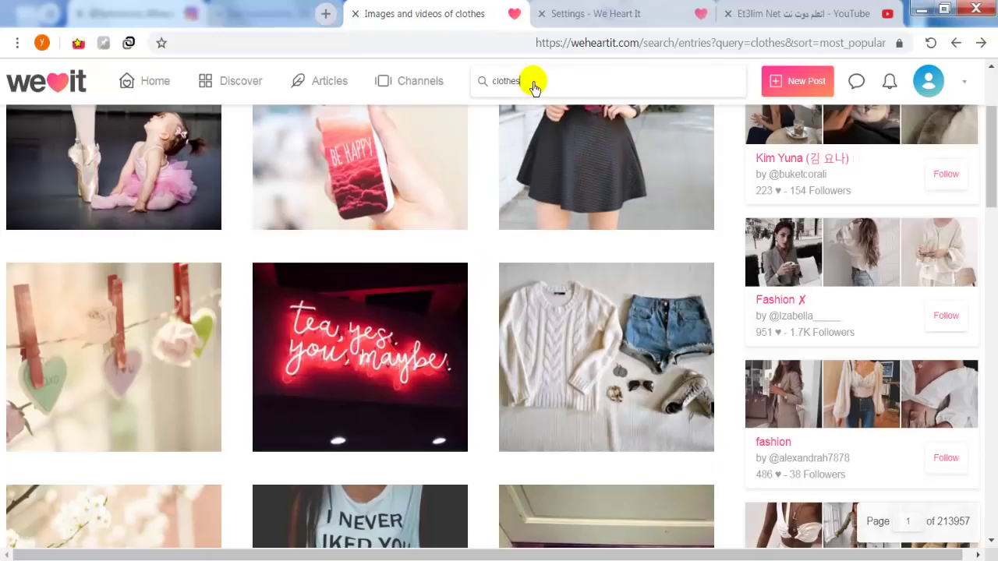
- Heart the white sweater and denim shorts image in the clothes search results and open its page
left_click(483, 84)
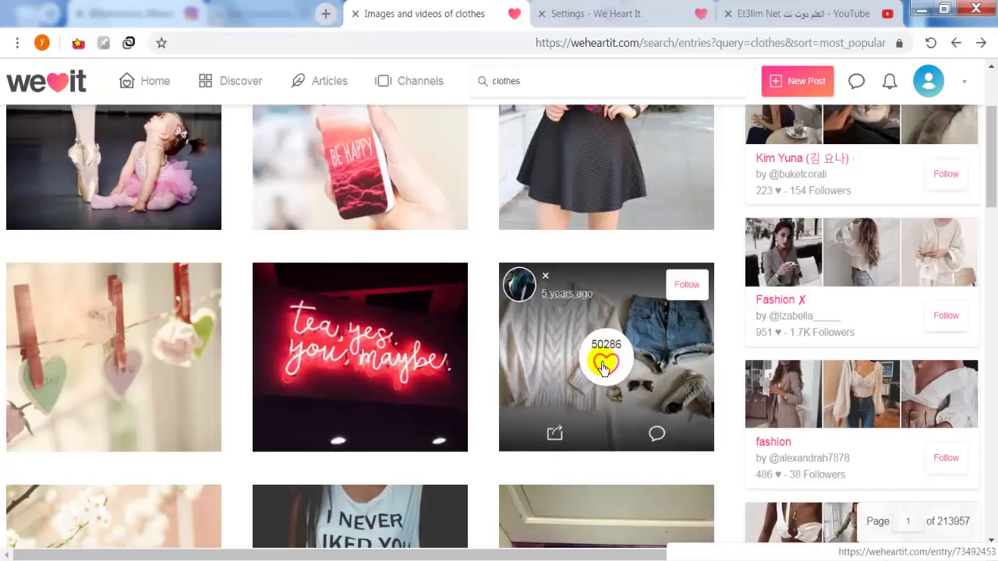
left_click(603, 365)
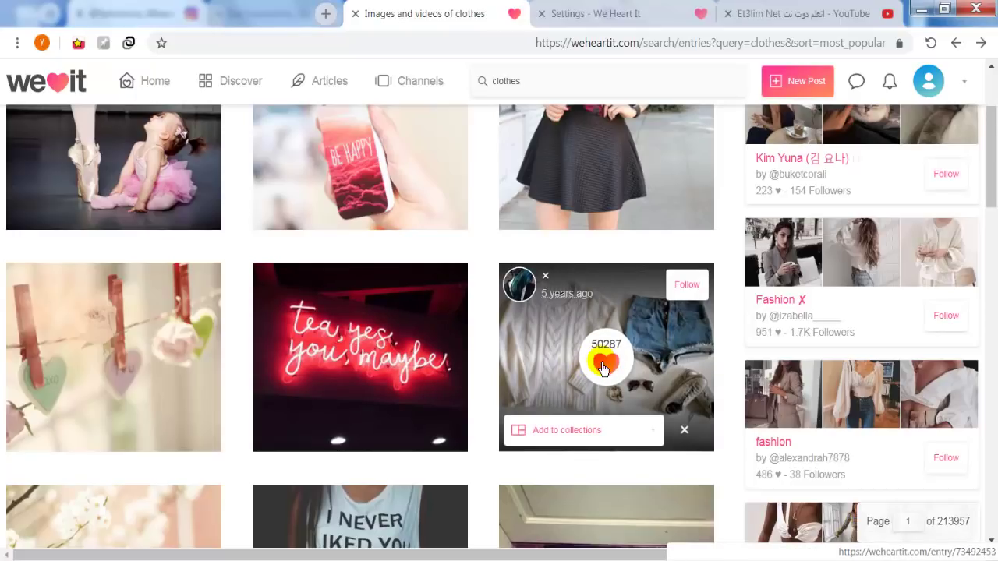
left_click(536, 343)
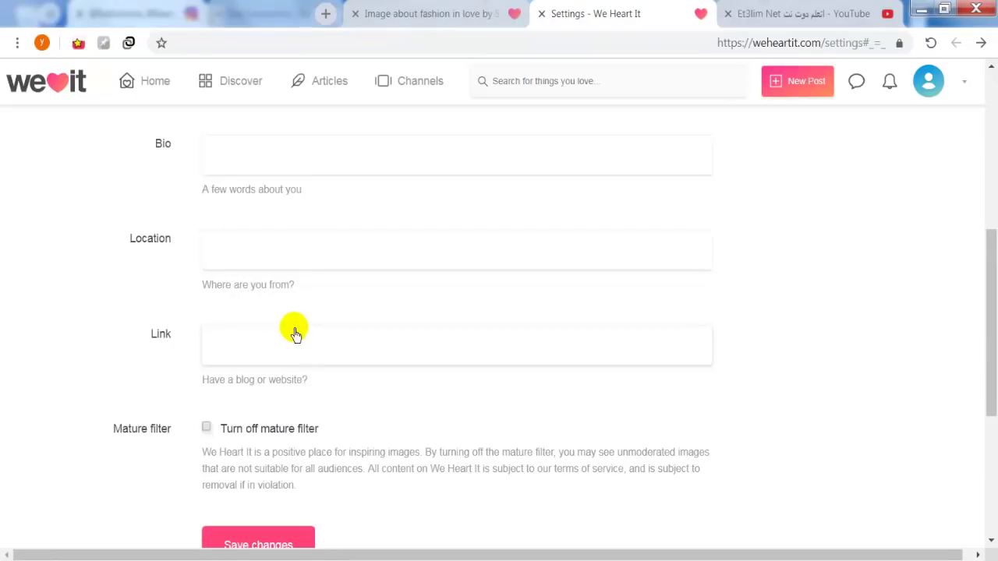
- Switch to the Floryday store and open the Solid Basic Hooded Buttons Sweatshirts product from the sweatshirts listing
left_click(259, 348)
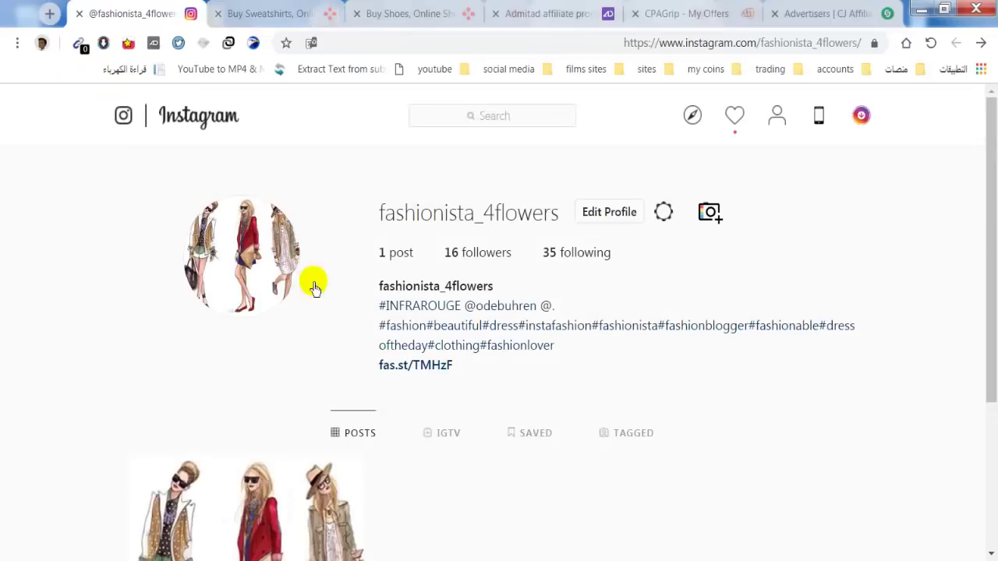
left_click(274, 14)
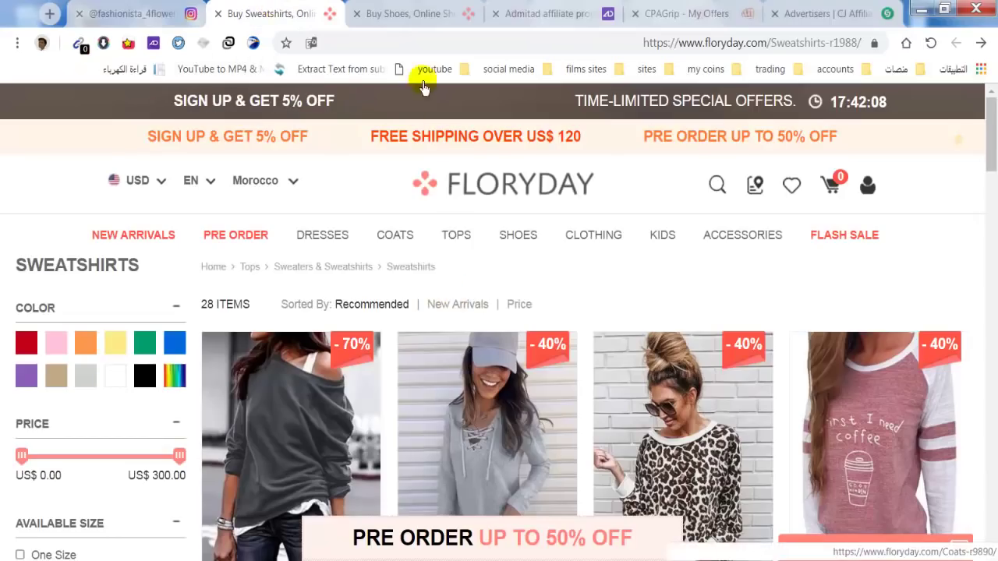
mouse_move(470, 260)
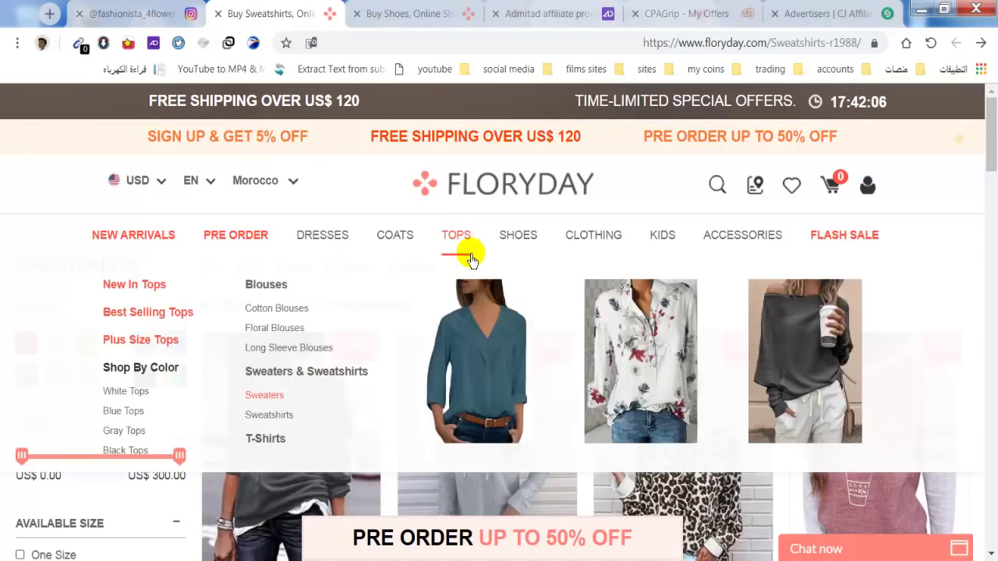
scroll(544, 391, "down", 8)
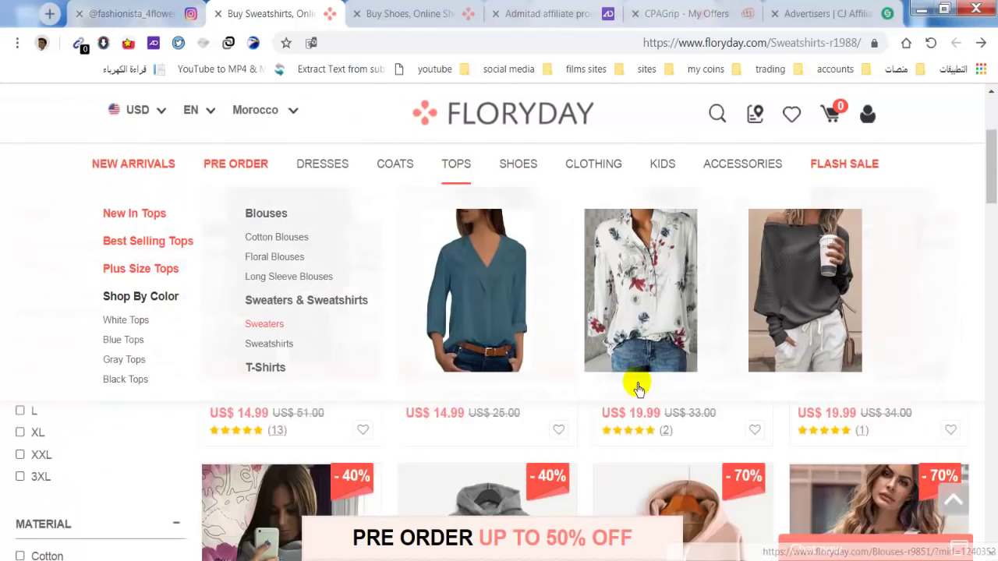
scroll(597, 453, "up", 3)
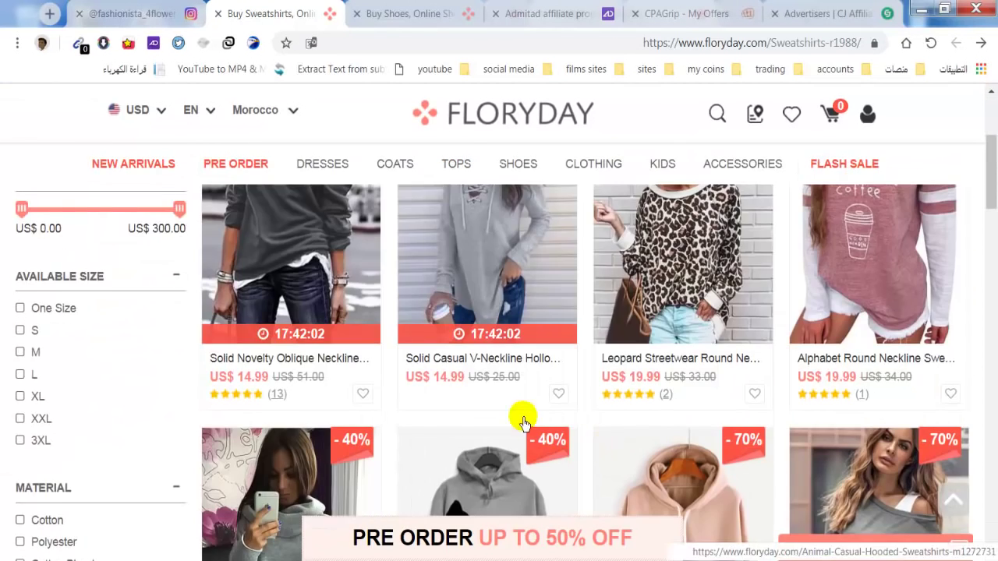
scroll(545, 434, "down", 5)
scroll(616, 386, "down", 6)
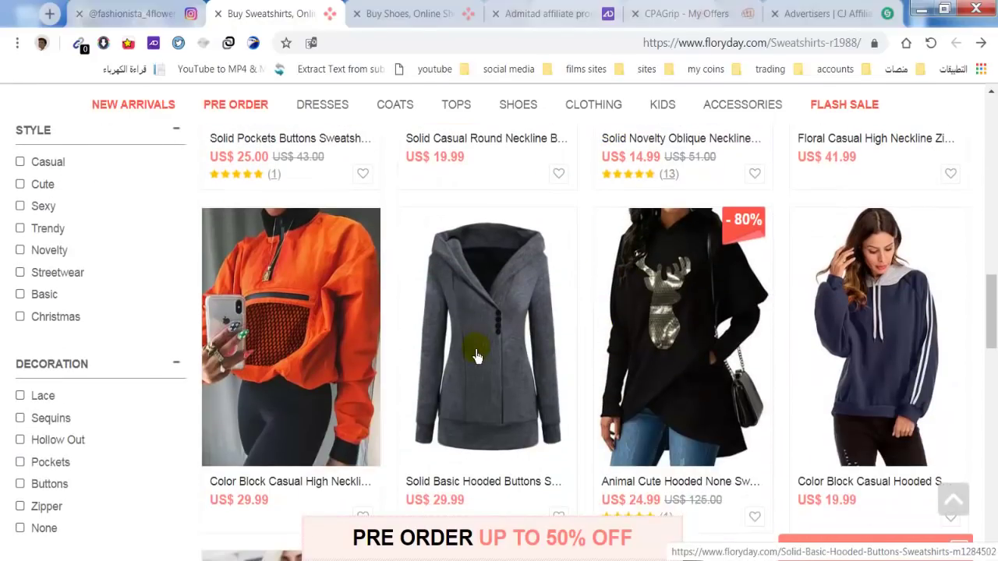
left_click(477, 356)
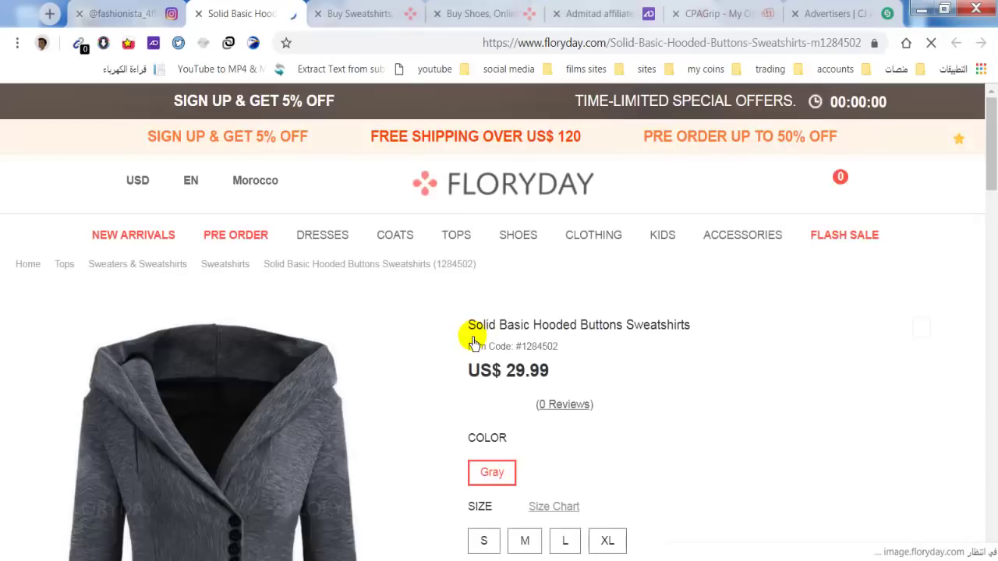
scroll(347, 394, "down", 2)
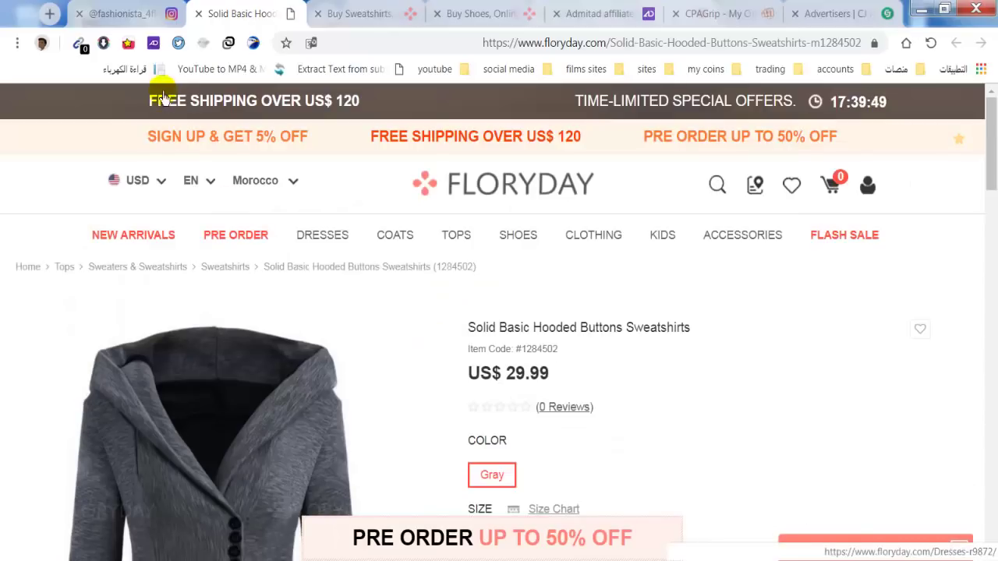
- Generate an affiliate deeplink for the sweatshirt page with the ad extension and copy it
left_click(153, 43)
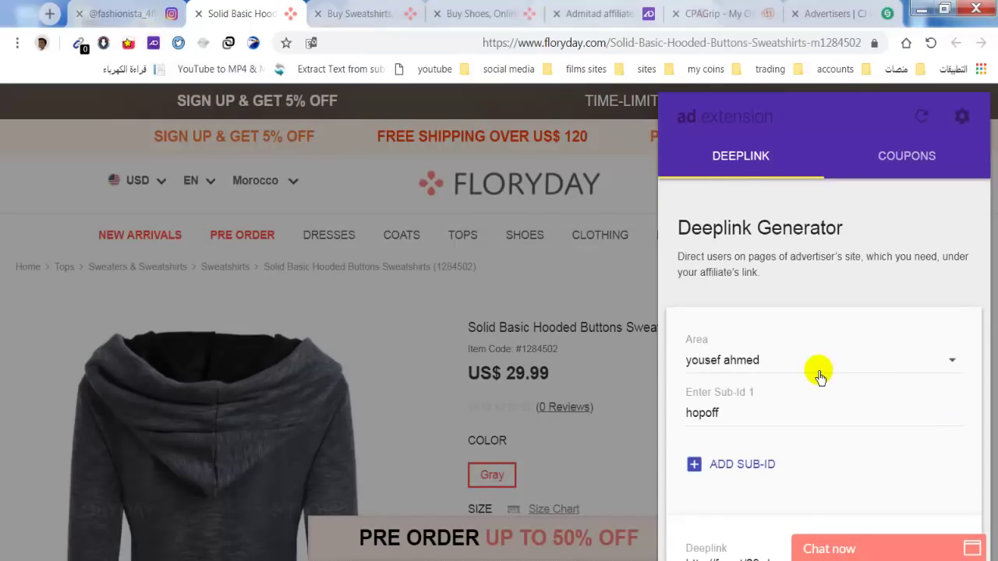
scroll(826, 376, "down", 2)
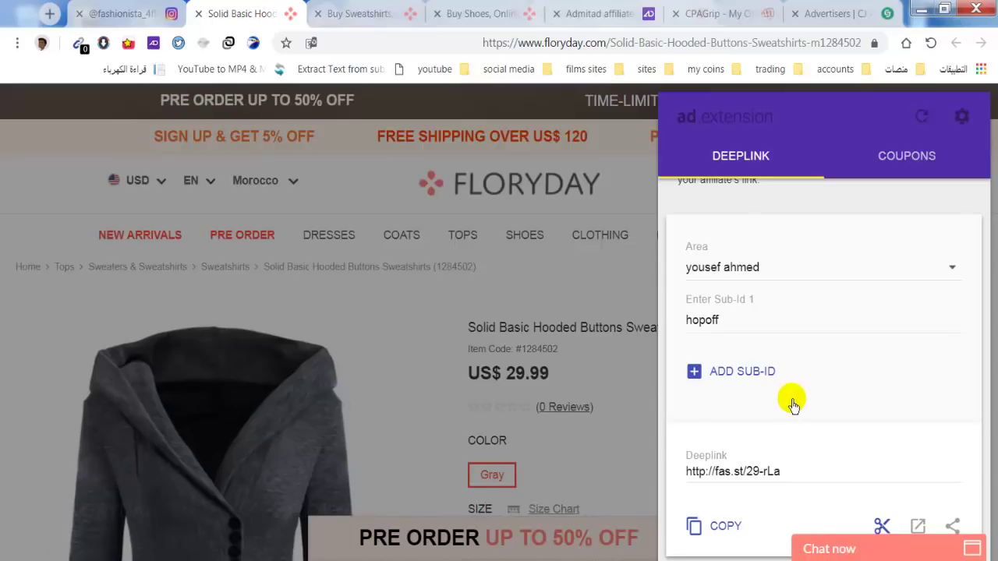
left_click_drag(801, 475, 689, 485)
left_click(710, 524)
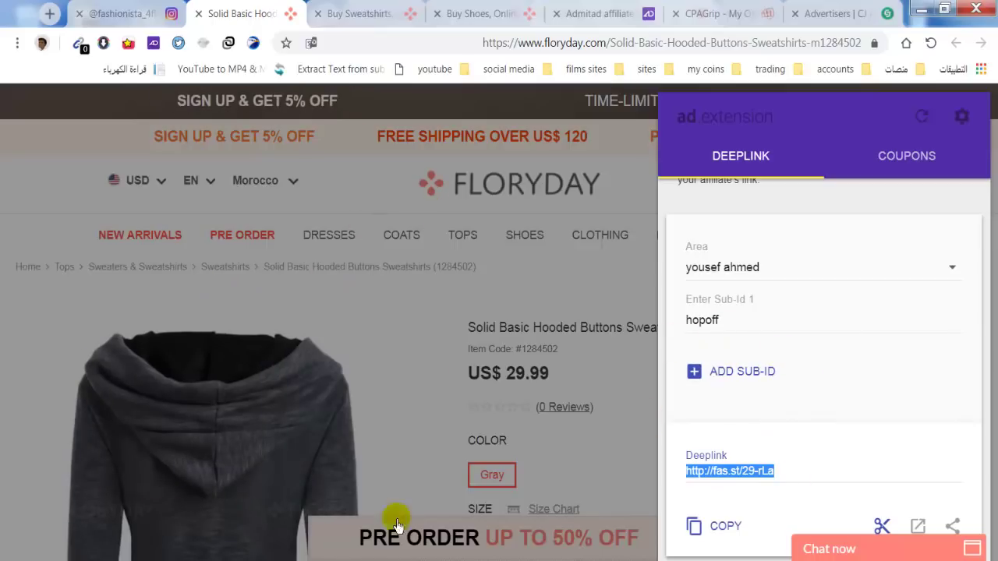
left_click(347, 534)
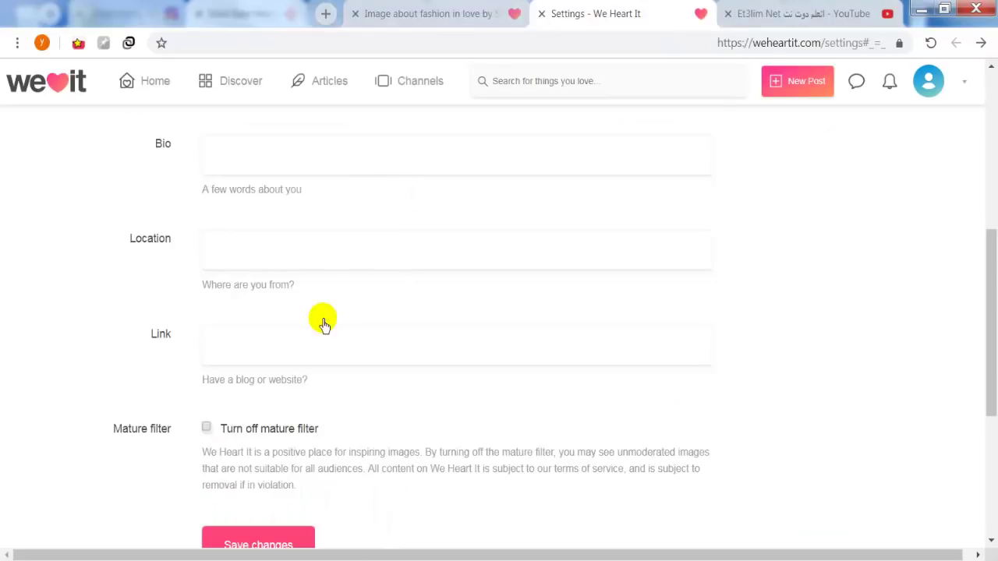
right_click(236, 361)
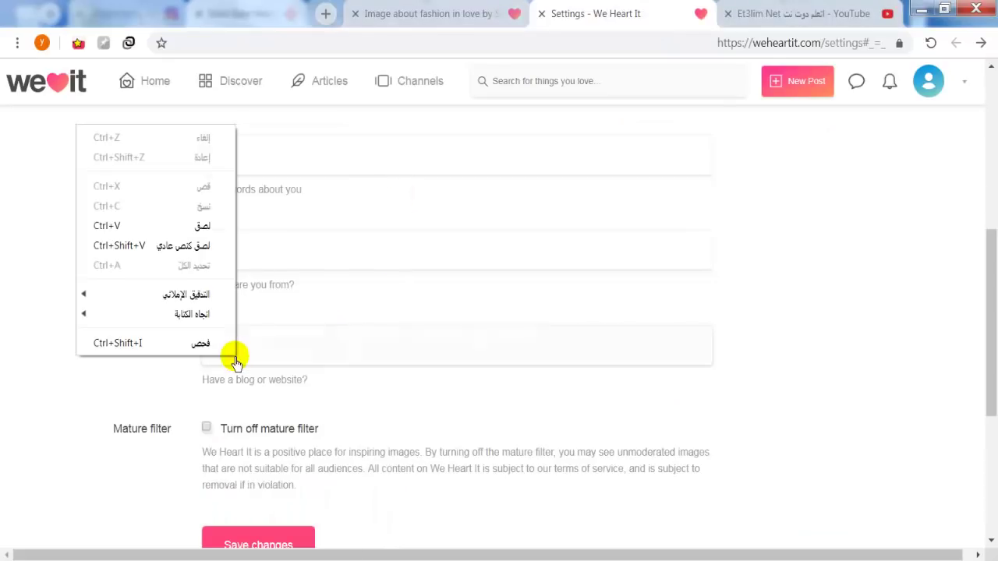
left_click(233, 223)
scroll(368, 357, "down", 1)
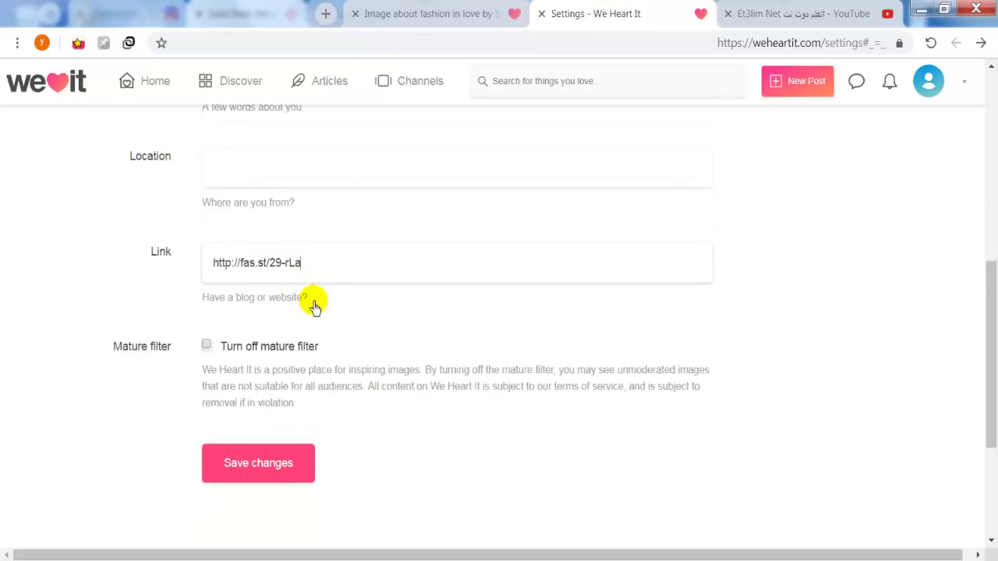
scroll(335, 312, "down", 1)
left_click(250, 385)
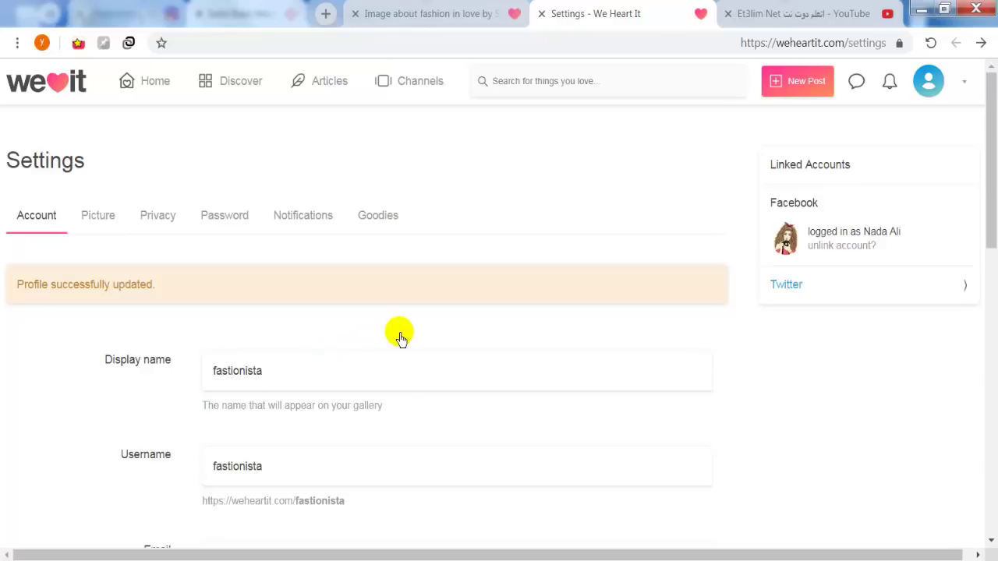
- Upload atlantic-123WEB.jpg from the Desktop as the new profile picture and save the change
scroll(350, 424, "down", 1)
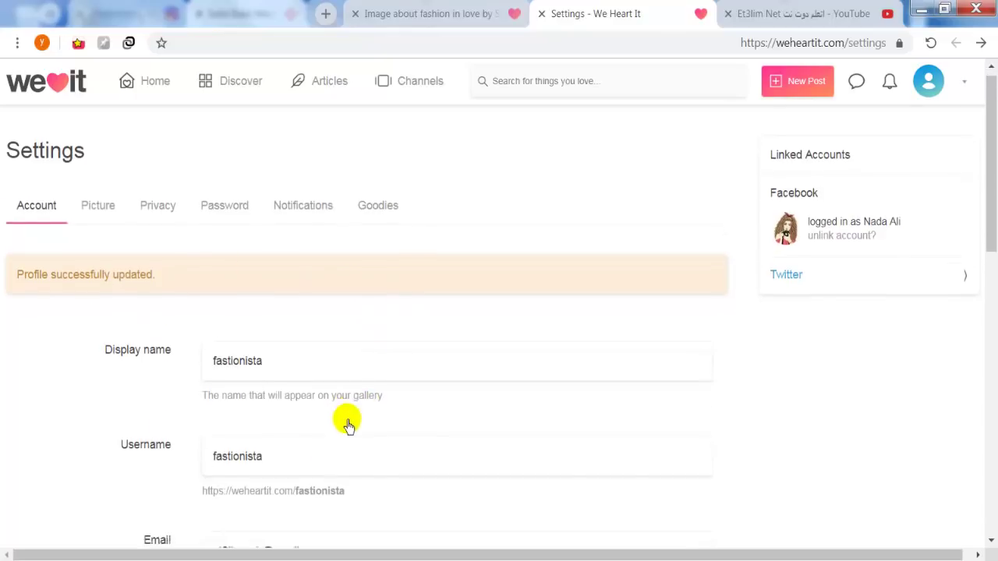
scroll(350, 423, "down", 6)
scroll(265, 422, "up", 7)
left_click(94, 217)
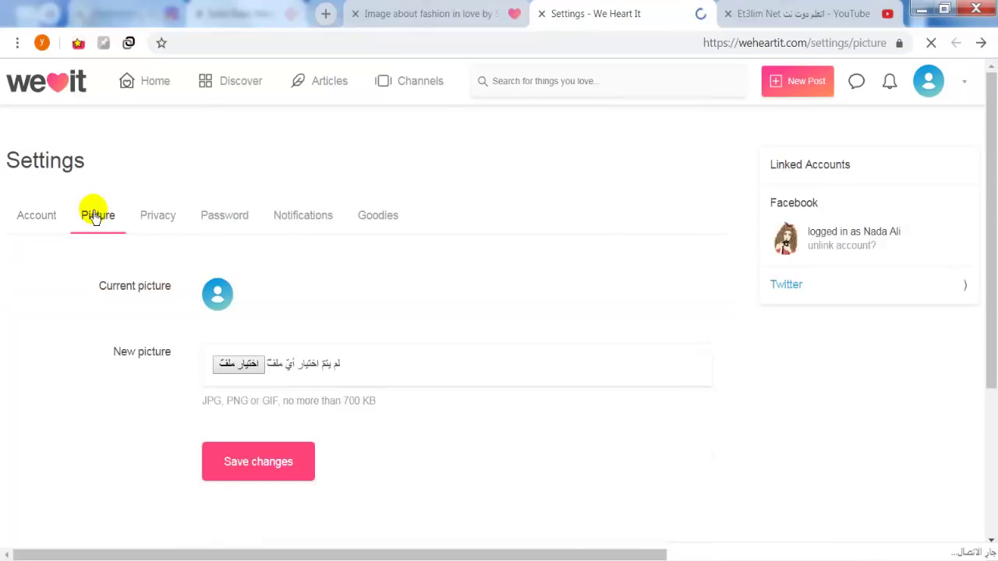
left_click(237, 368)
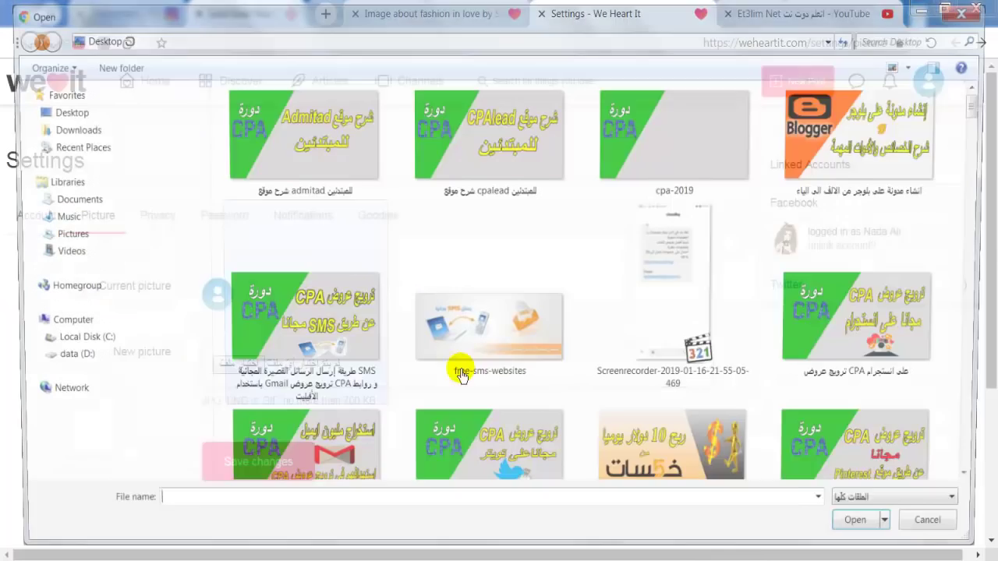
left_click_drag(983, 112, 987, 210)
left_click(460, 357)
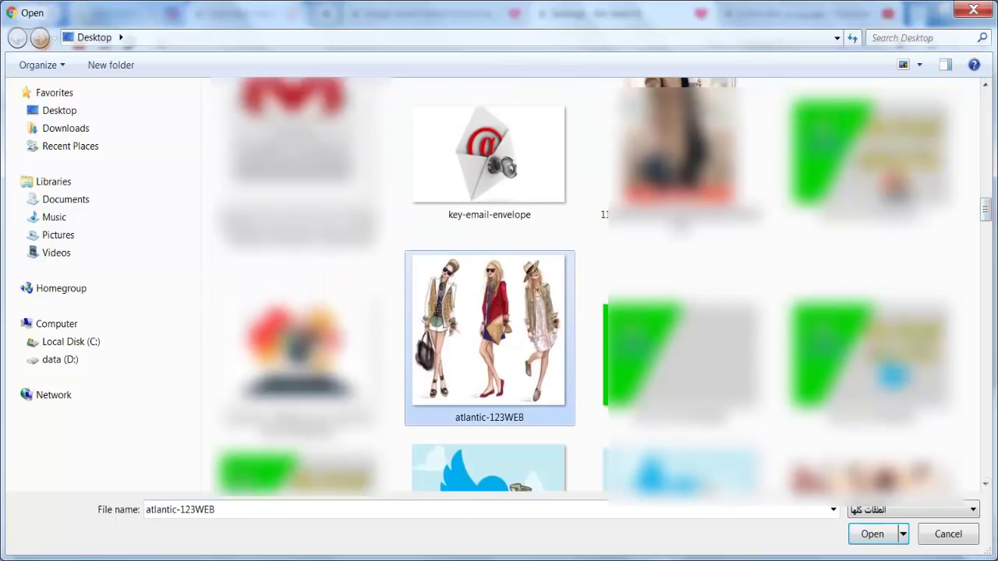
left_click(874, 535)
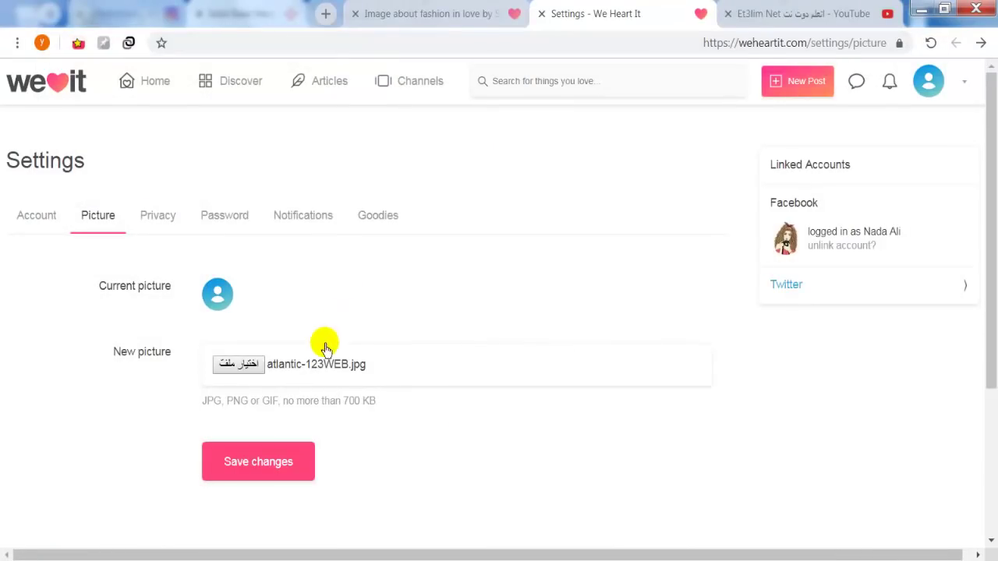
left_click(272, 468)
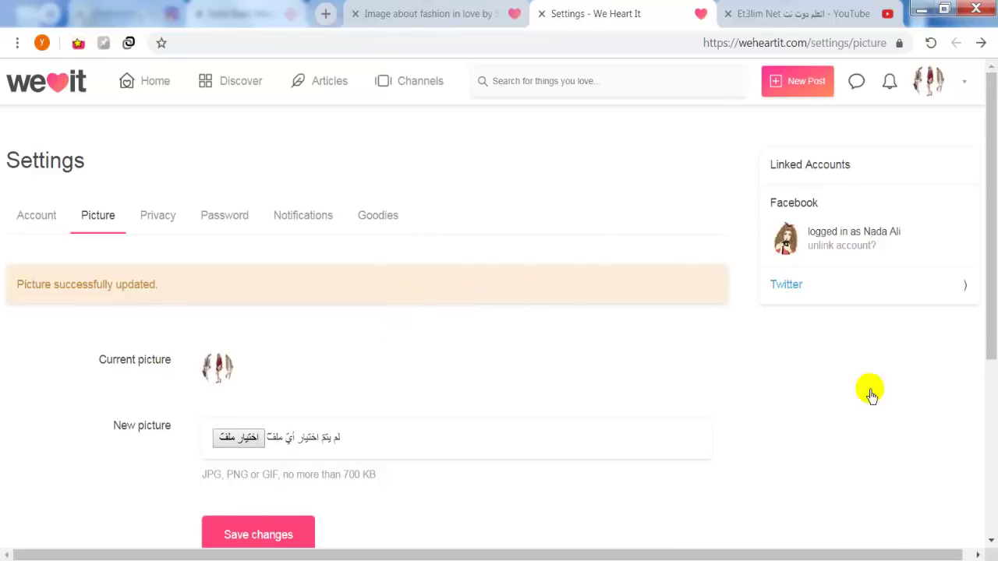
- Return to the home feed and bring up the options for creating a new post
scroll(989, 327, "down", 2)
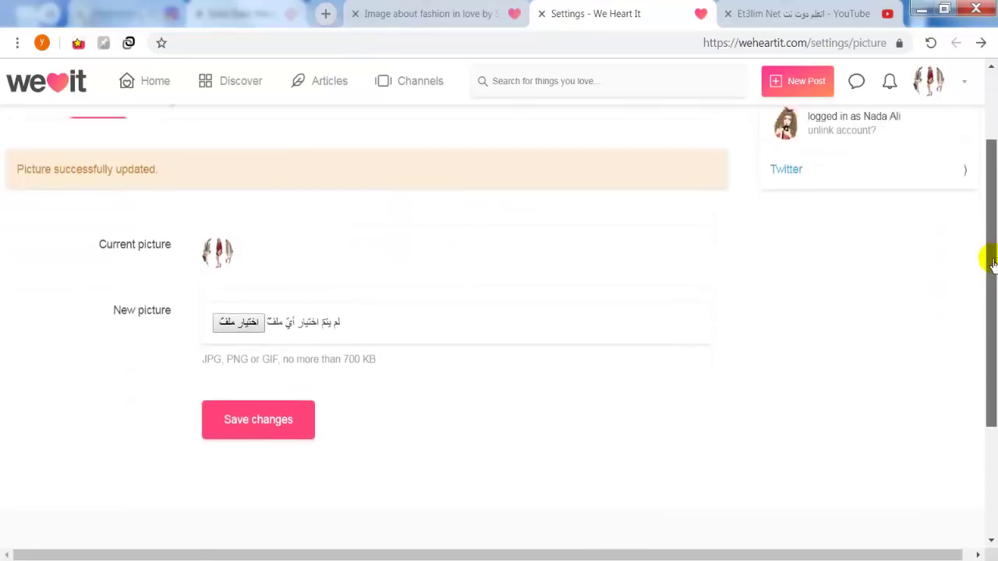
scroll(989, 267, "up", 2)
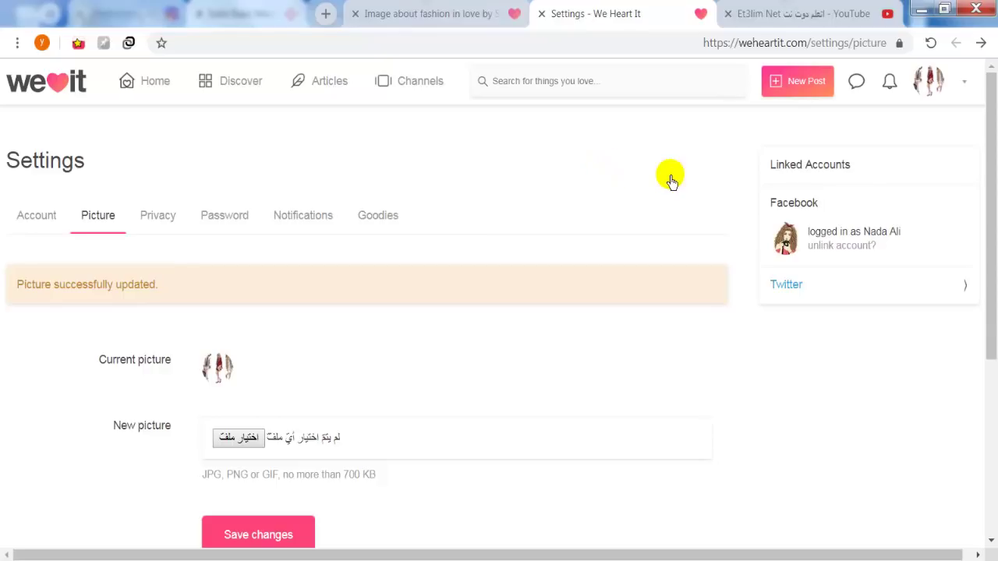
left_click(155, 84)
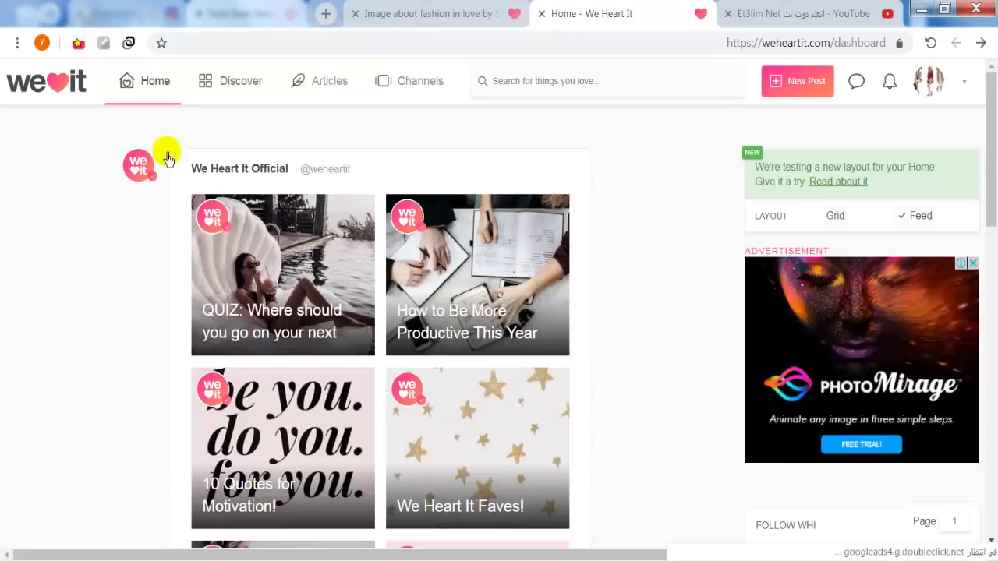
left_click(795, 86)
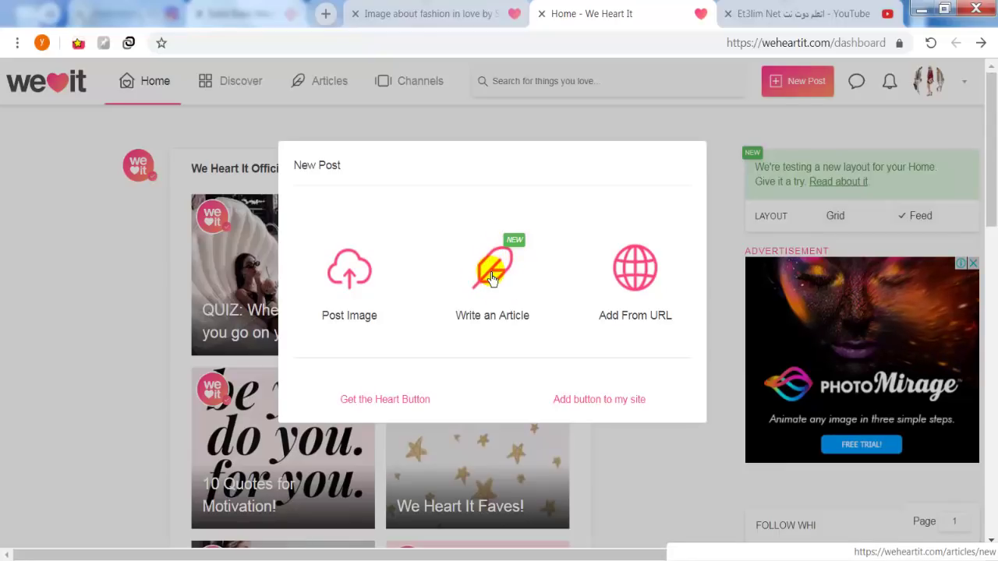
left_click(632, 285)
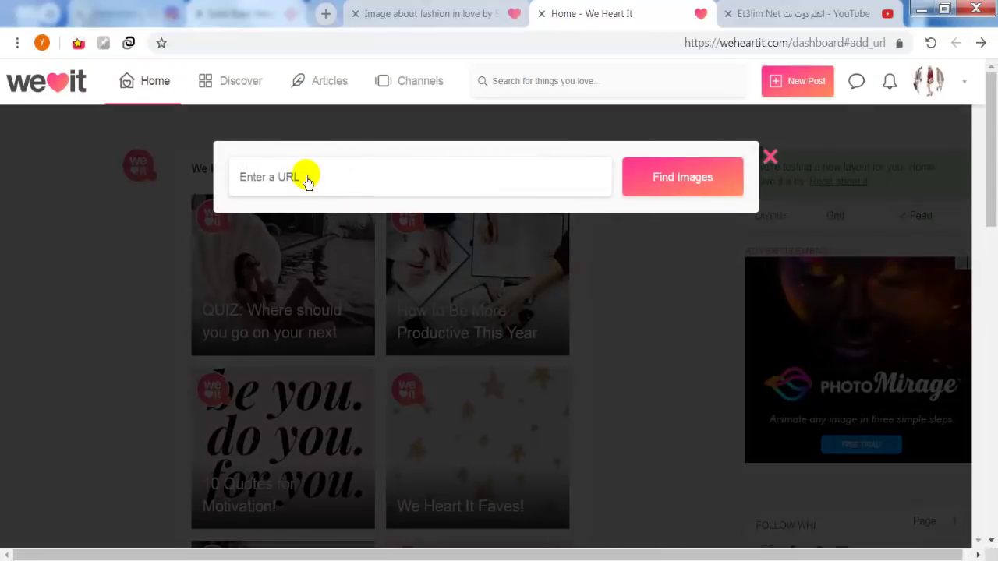
right_click(306, 179)
left_click(272, 272)
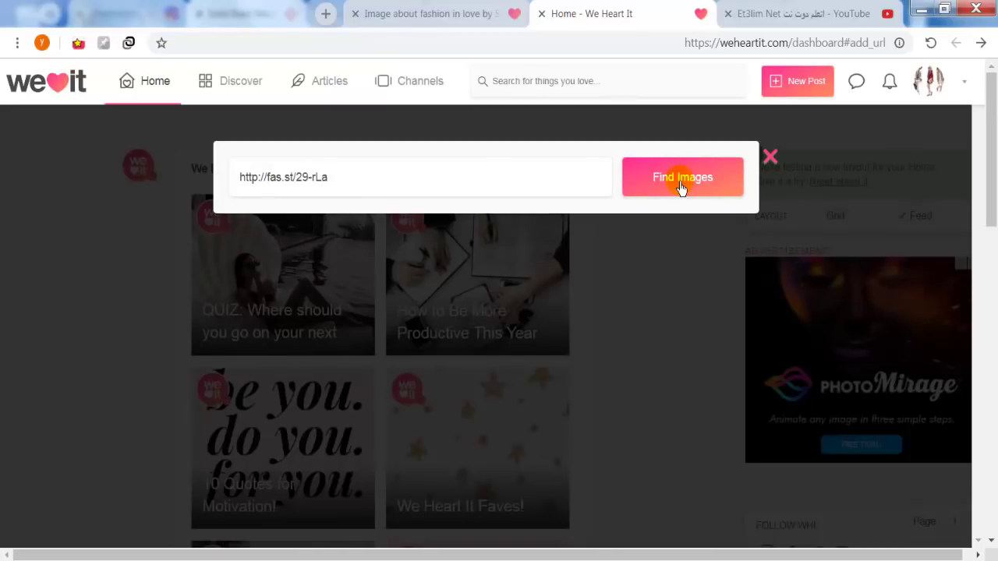
left_click(680, 188)
double_click(696, 182)
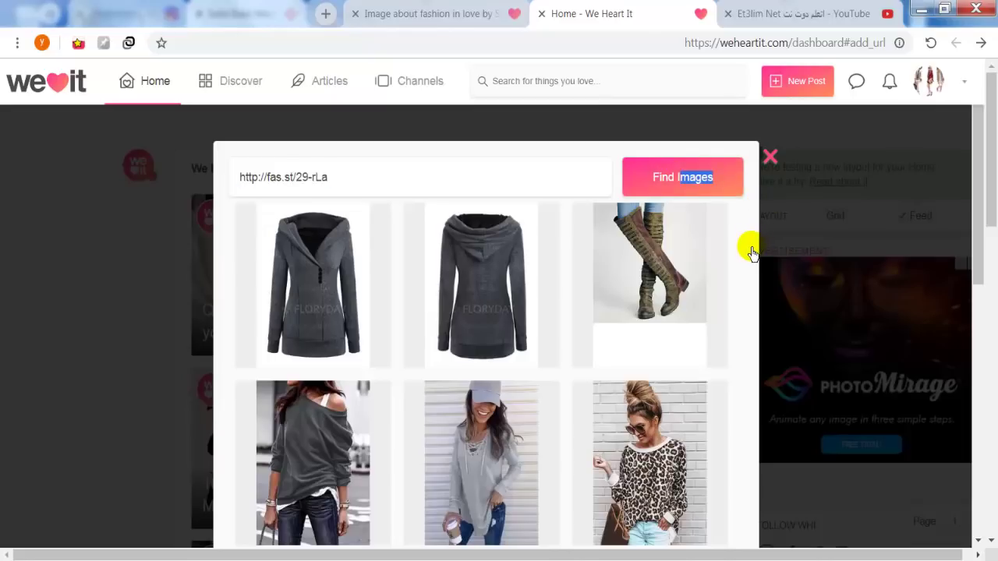
- Look through the found product images and pick the front view of the gray hooded sweatshirt for the post
scroll(673, 383, "down", 5)
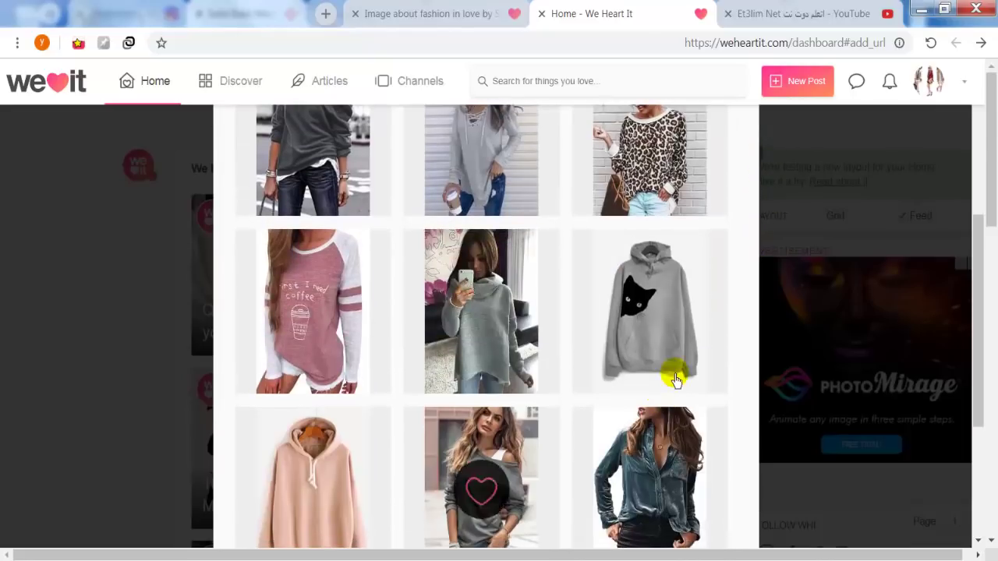
scroll(421, 343, "down", 3)
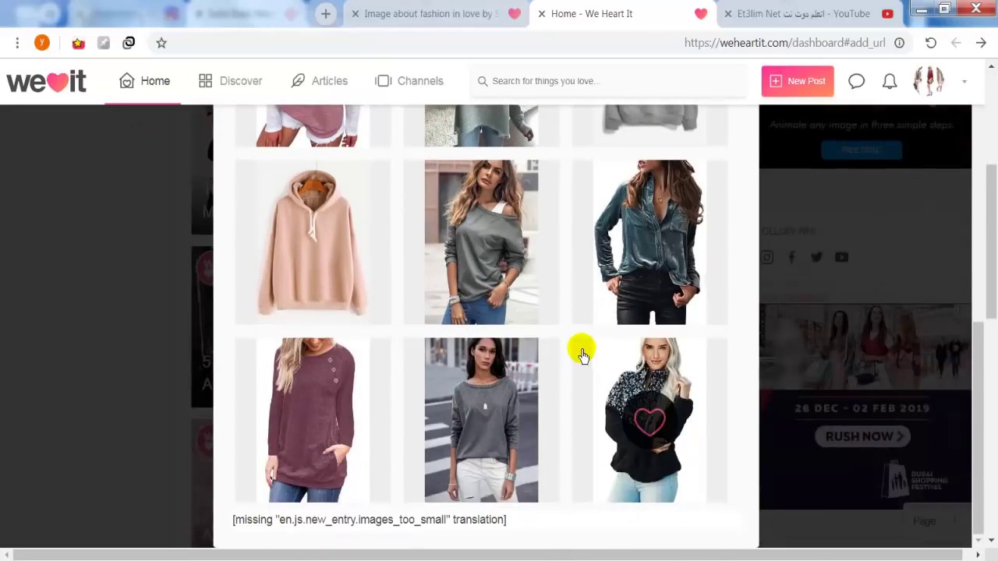
scroll(582, 359, "up", 5)
scroll(421, 336, "up", 5)
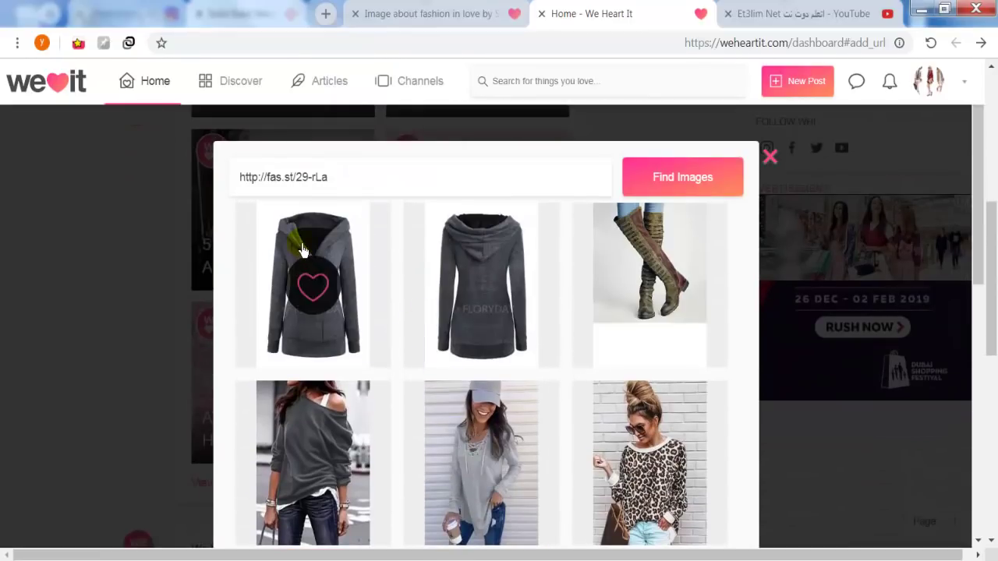
left_click(302, 249)
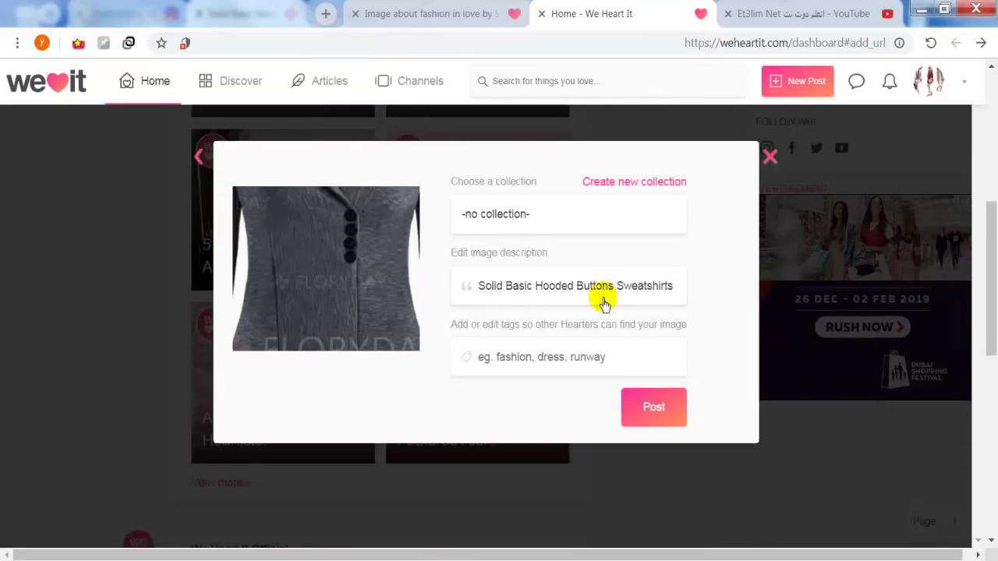
scroll(452, 288, "up", 1)
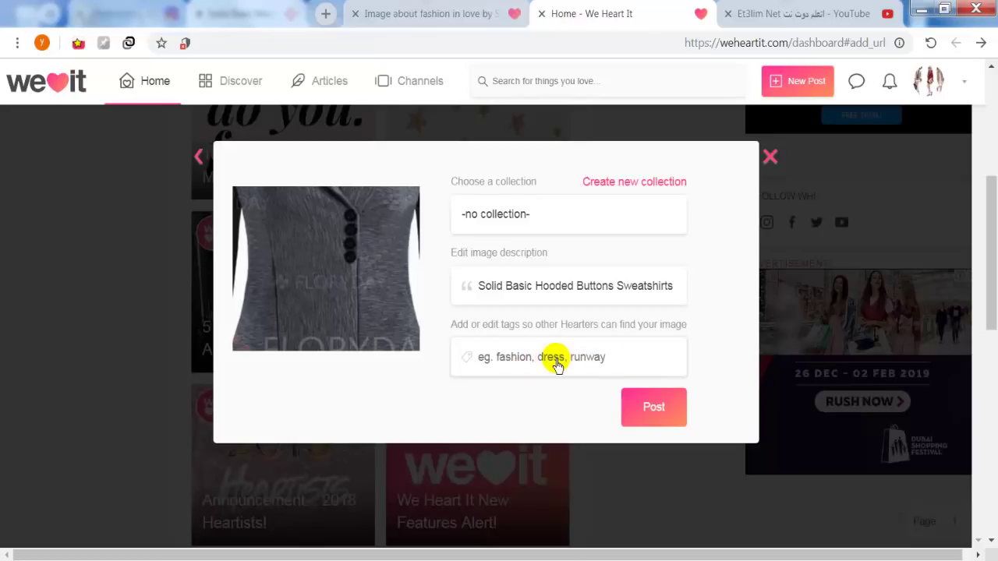
- Copy the tags "fashion shoes sweet" from the Notepad note and paste them into the post's tags field
key("alt+Tab")
left_click(463, 335)
left_click_drag(460, 334, 165, 353)
right_click(225, 340)
left_click(243, 385)
left_click(630, 201)
left_click(541, 363)
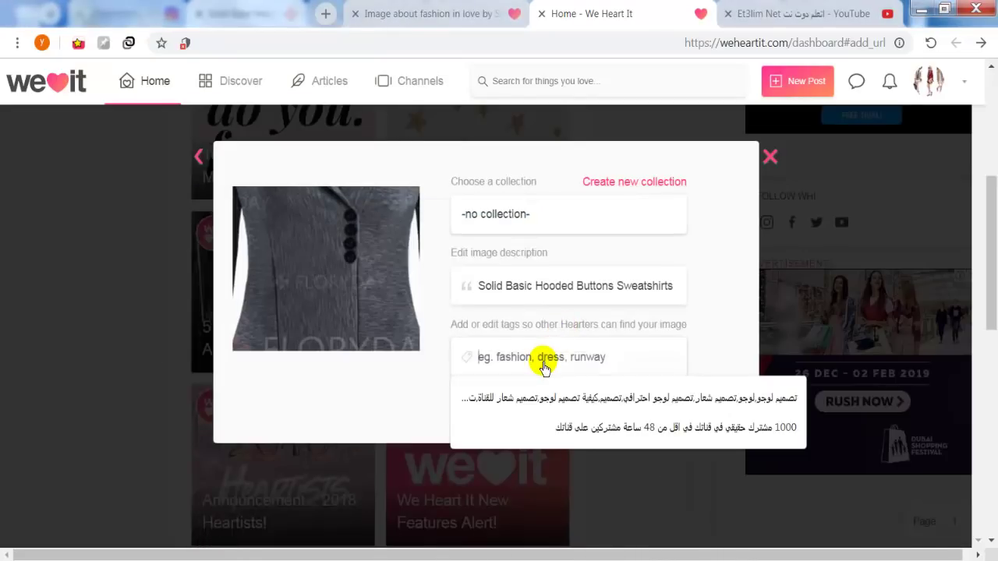
right_click(541, 365)
left_click(511, 232)
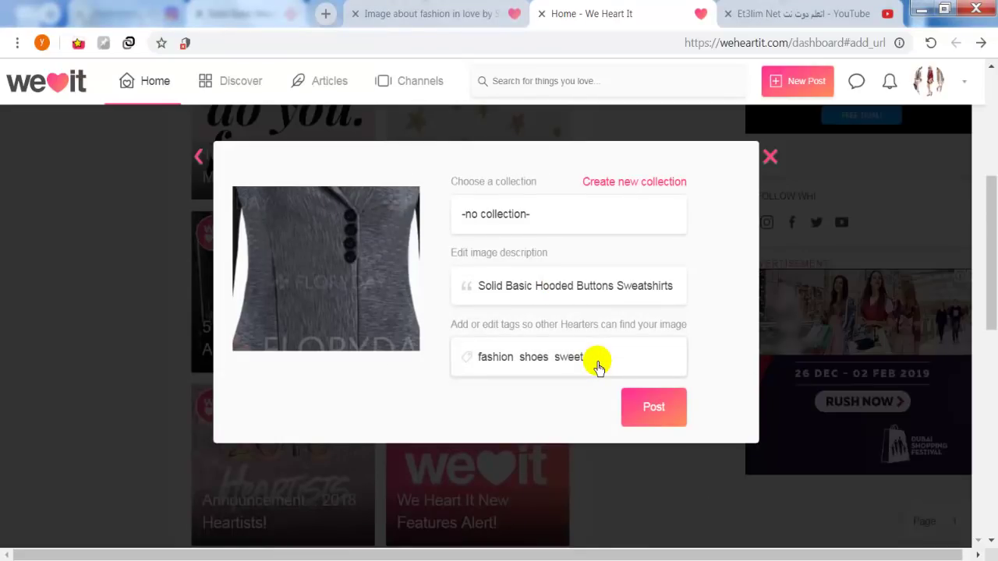
- Assign the image to the My style collection, publish the post and look over its page
left_click(507, 221)
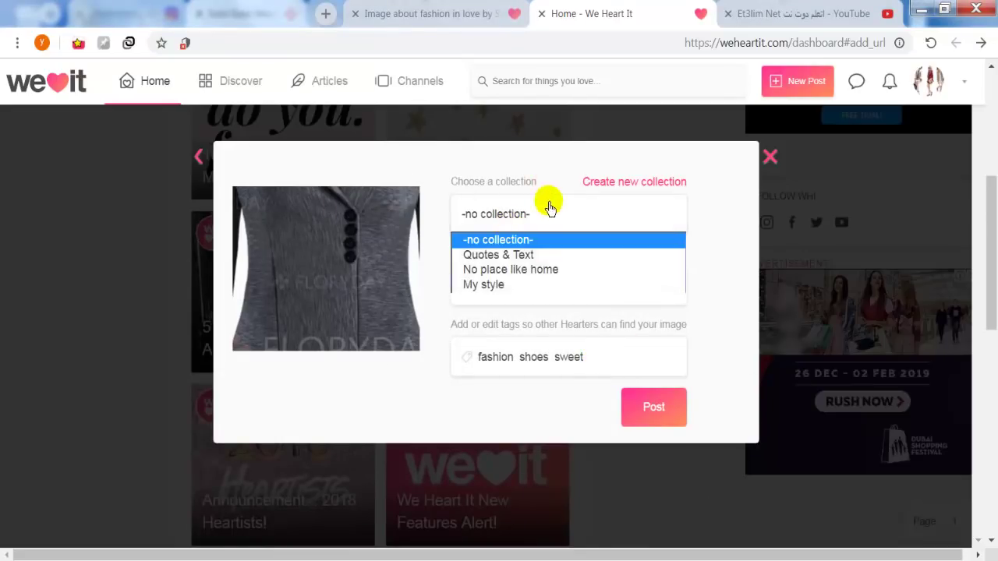
left_click(493, 286)
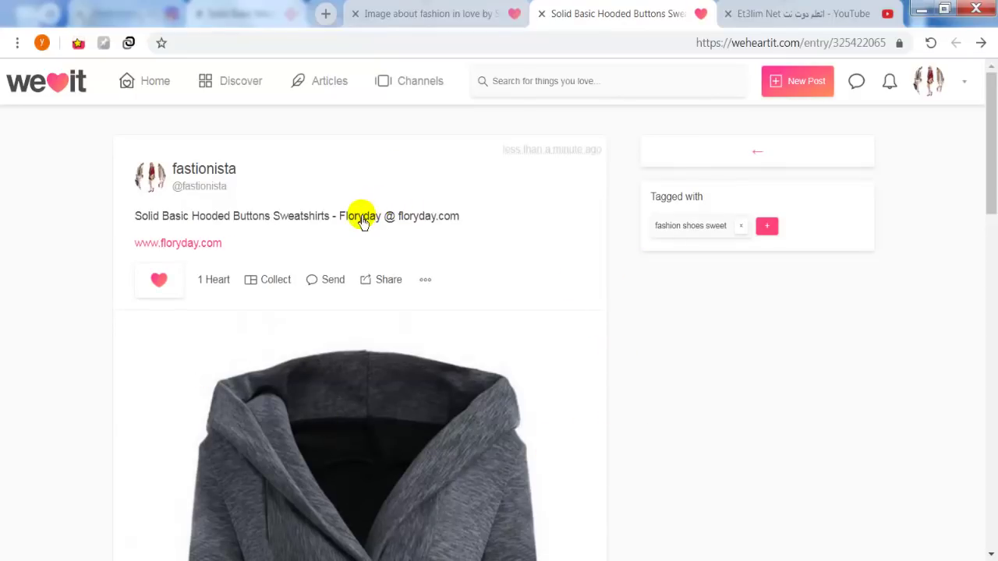
scroll(361, 231, "down", 2)
scroll(361, 238, "up", 2)
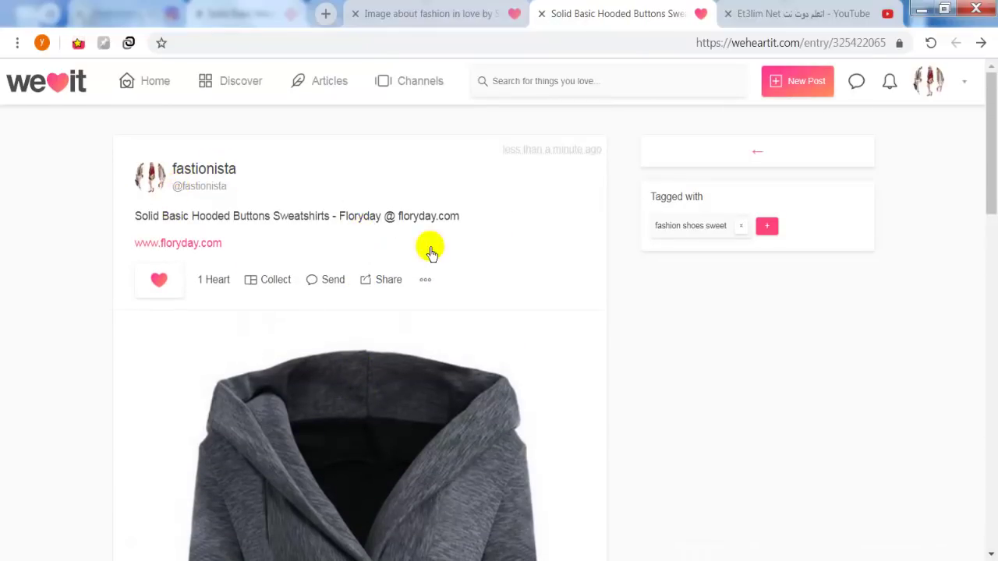
scroll(564, 332, "down", 3)
scroll(658, 274, "up", 3)
- Open the account's own posts and reload the list to check for the new sweatshirt post
left_click(951, 72)
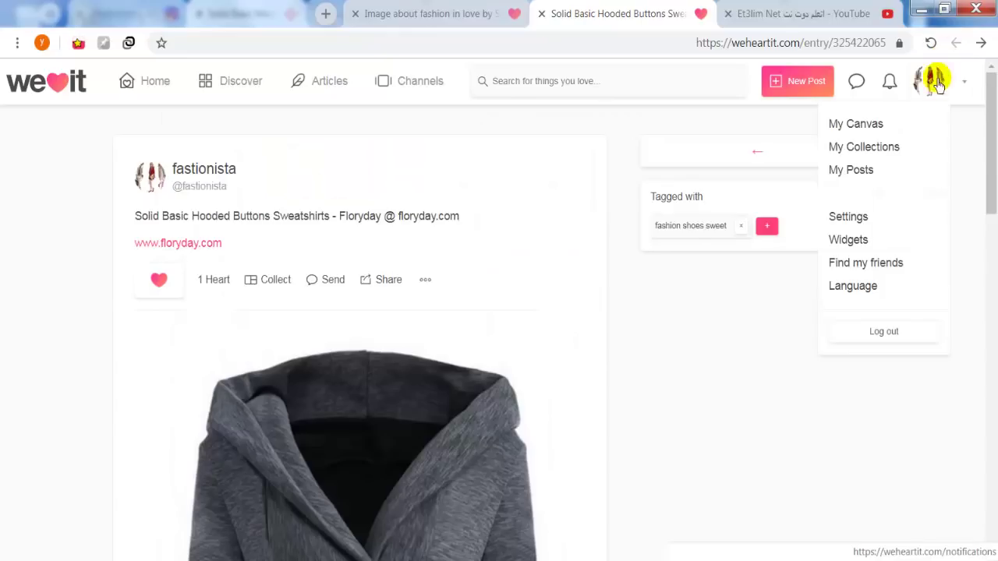
mouse_move(935, 90)
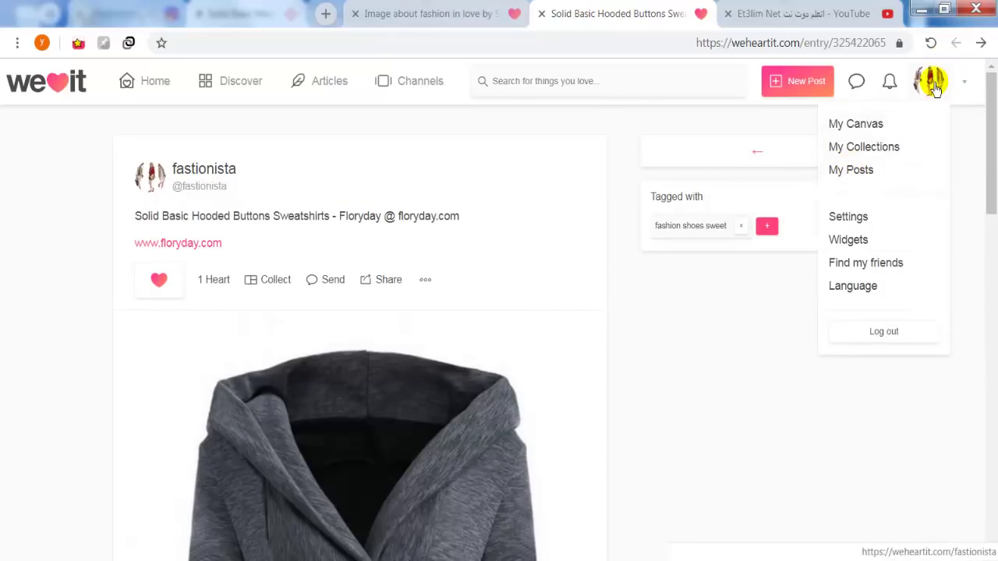
left_click(855, 173)
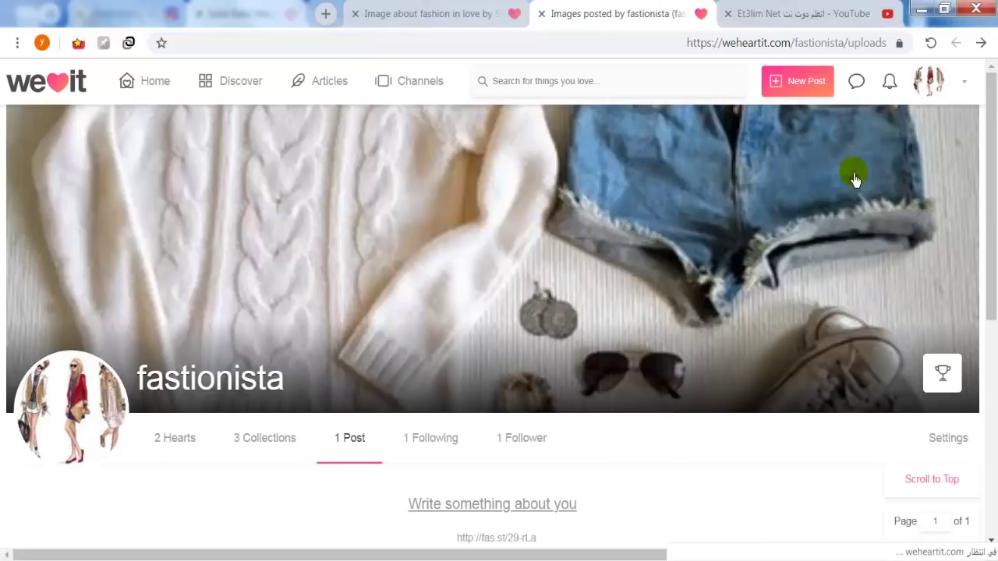
scroll(530, 277, "down", 2)
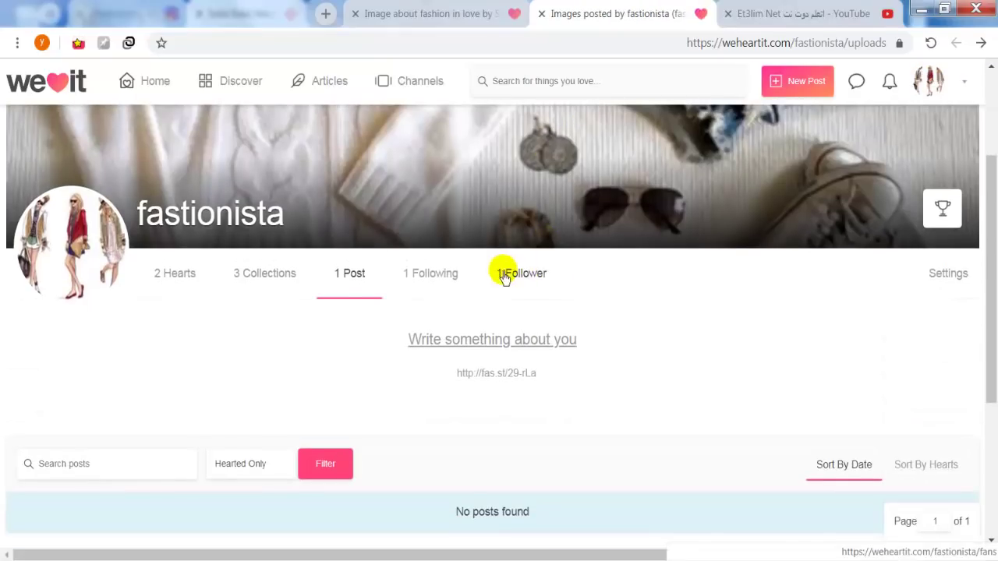
left_click(335, 278)
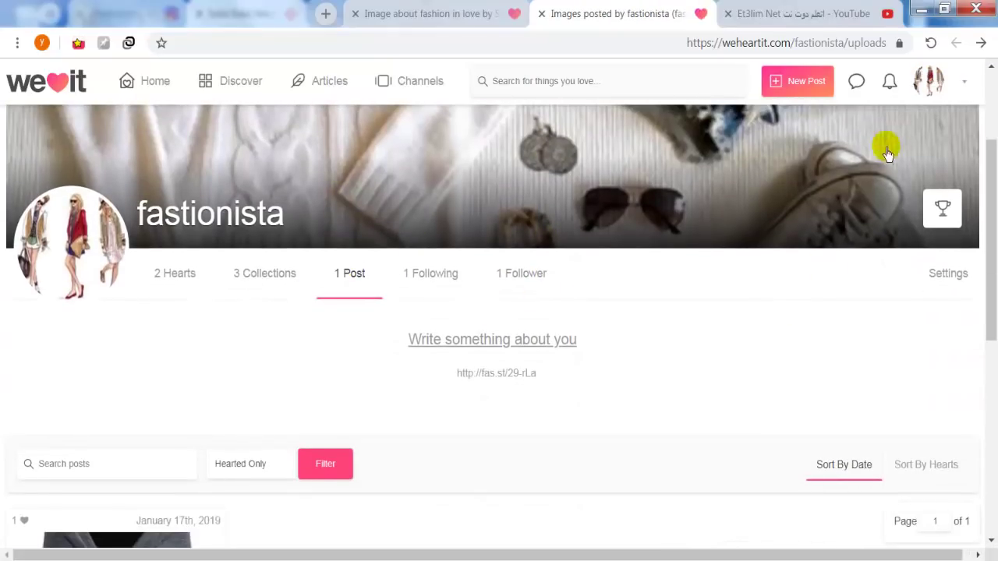
scroll(288, 385, "down", 2)
scroll(107, 397, "down", 3)
mouse_move(127, 229)
scroll(115, 297, "up", 2)
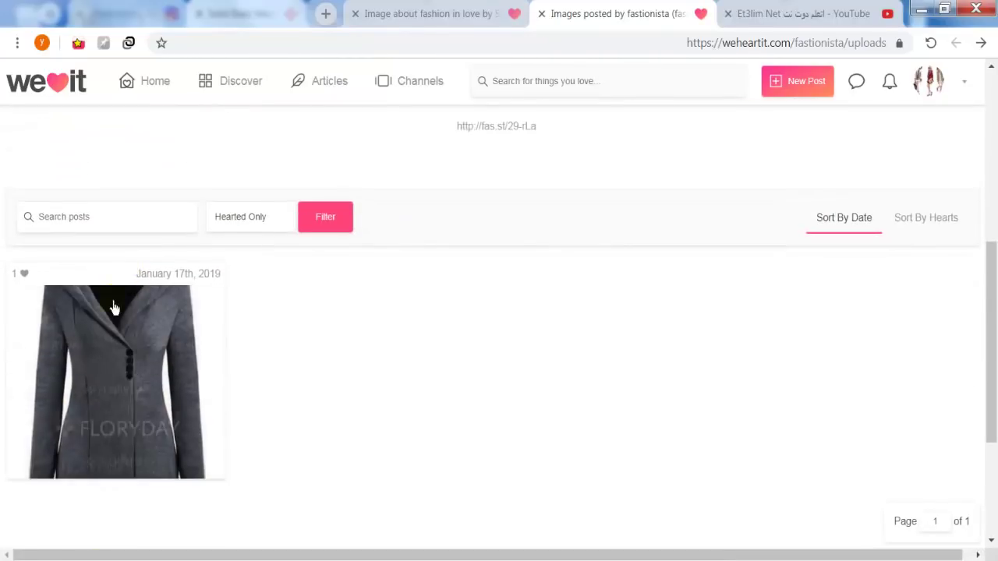
left_click(124, 343)
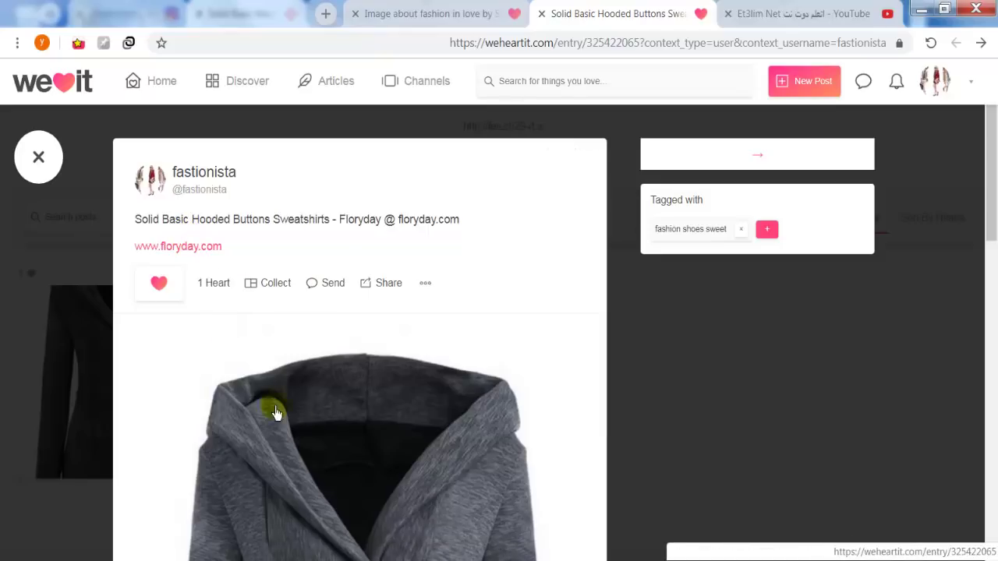
scroll(209, 238, "down", 1)
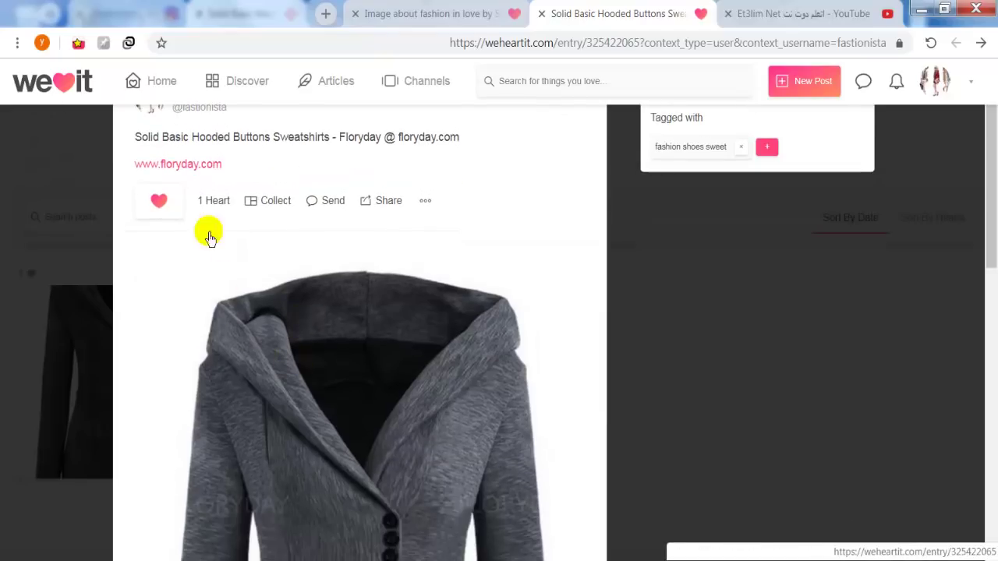
left_click(180, 165)
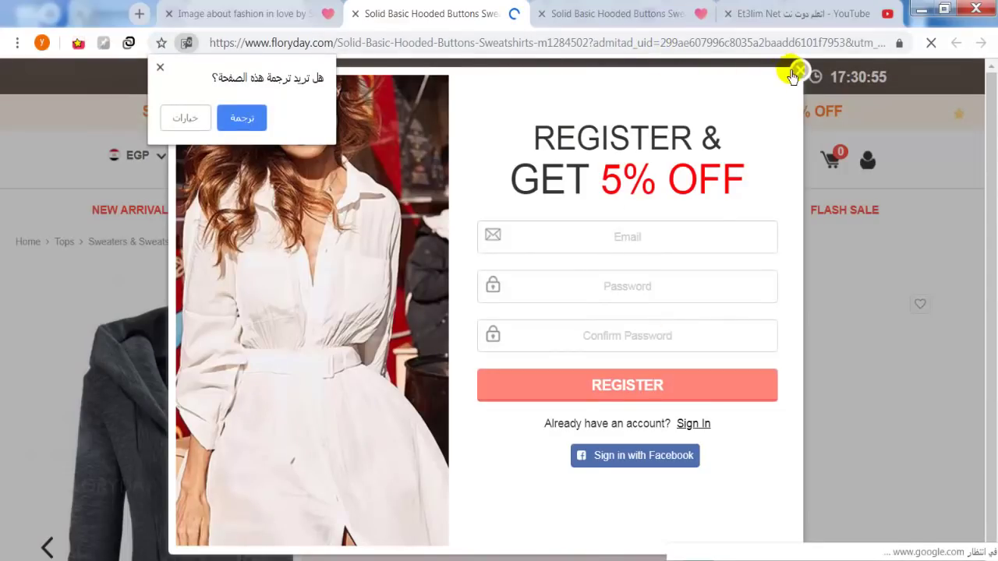
left_click(797, 71)
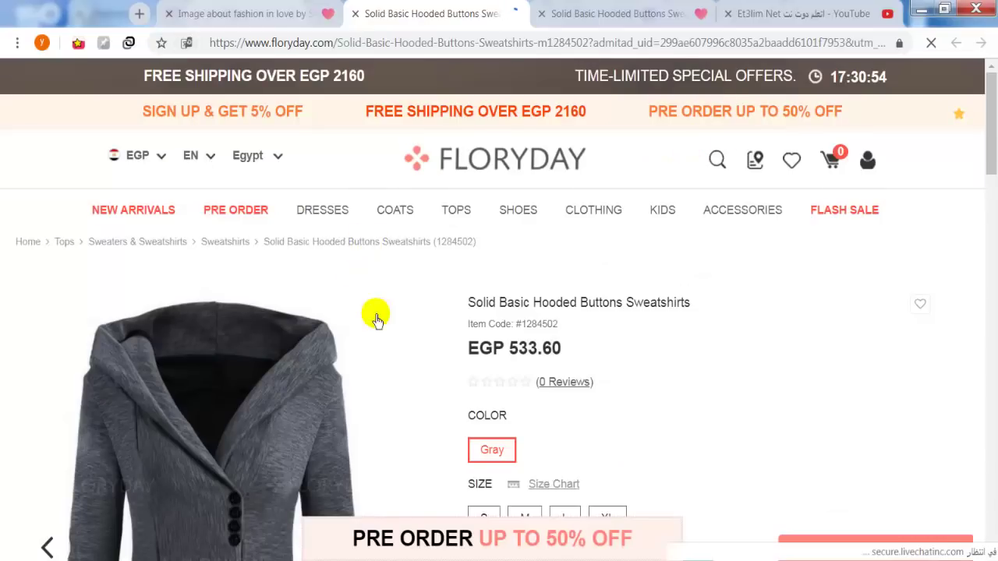
scroll(275, 361, "down", 5)
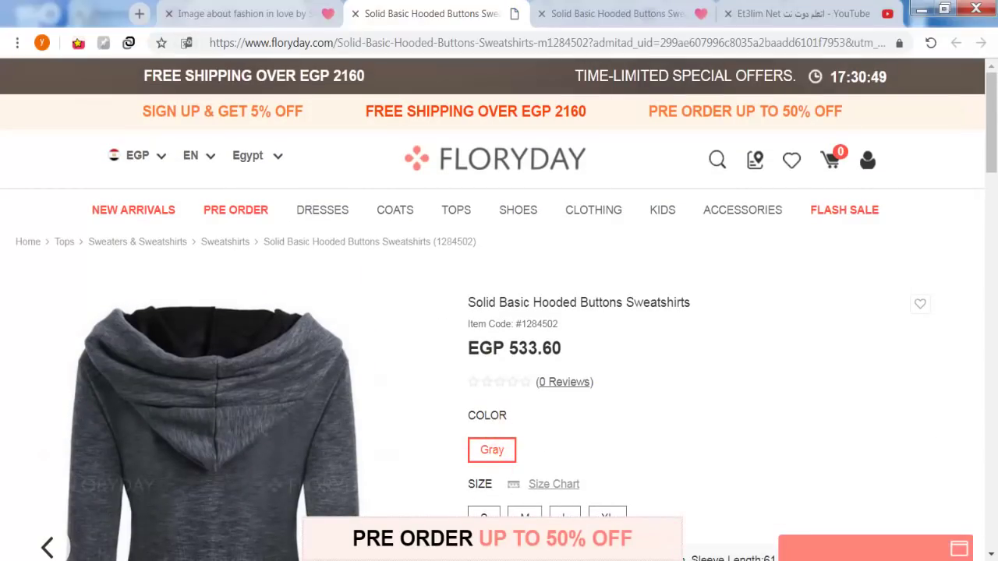
- Return to the We Heart It posts list and examine the published sweatshirt post and the profile header
key("ctrl+Tab")
scroll(211, 350, "down", 3)
scroll(158, 350, "down", 2)
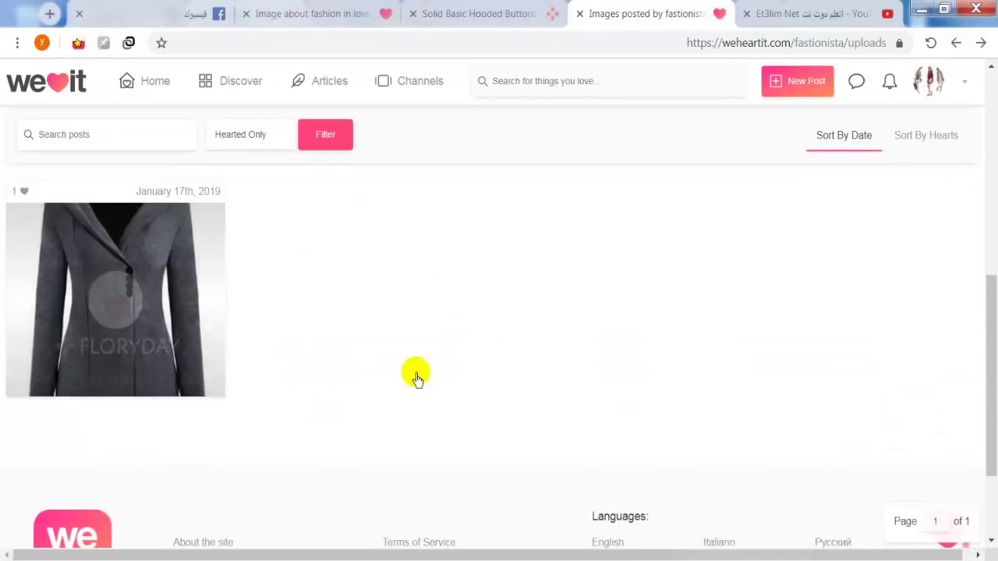
scroll(99, 298, "up", 1)
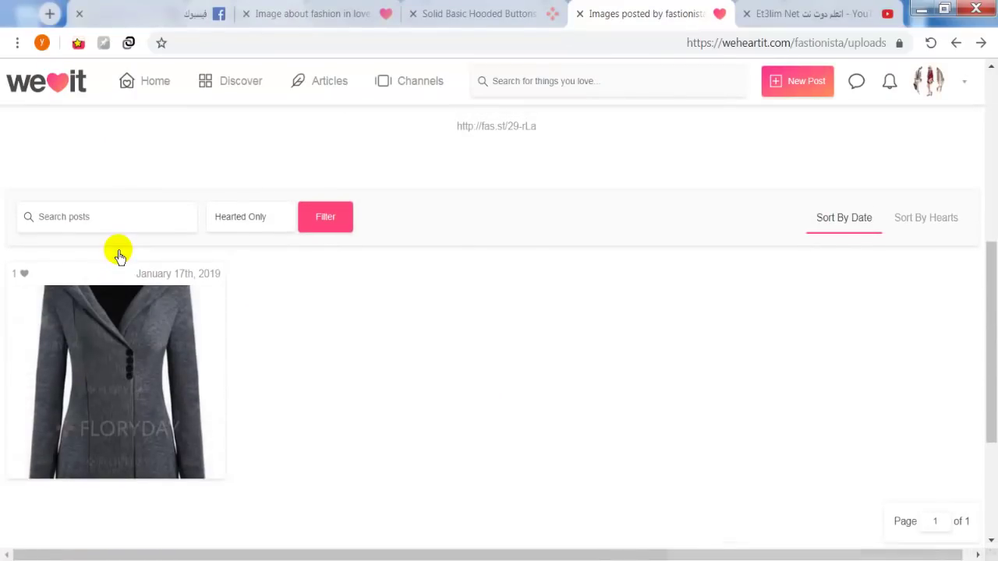
scroll(105, 333, "up", 2)
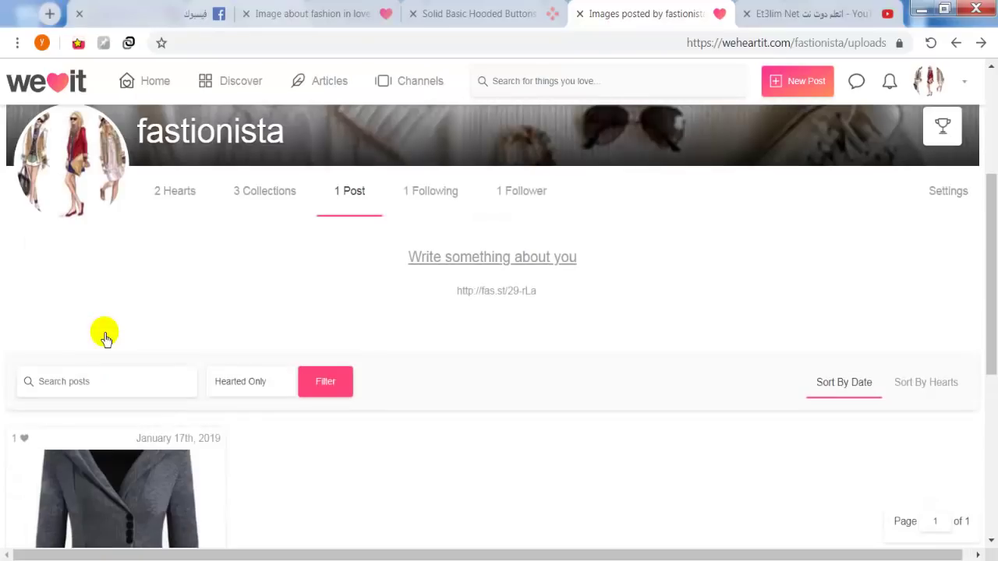
scroll(129, 323, "up", 1)
scroll(138, 494, "down", 3)
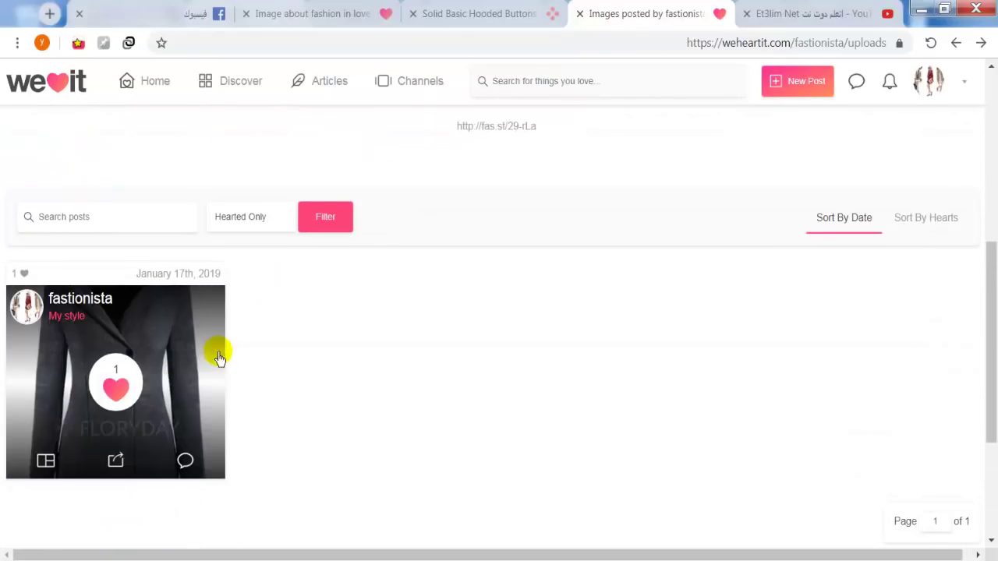
scroll(262, 297, "up", 2)
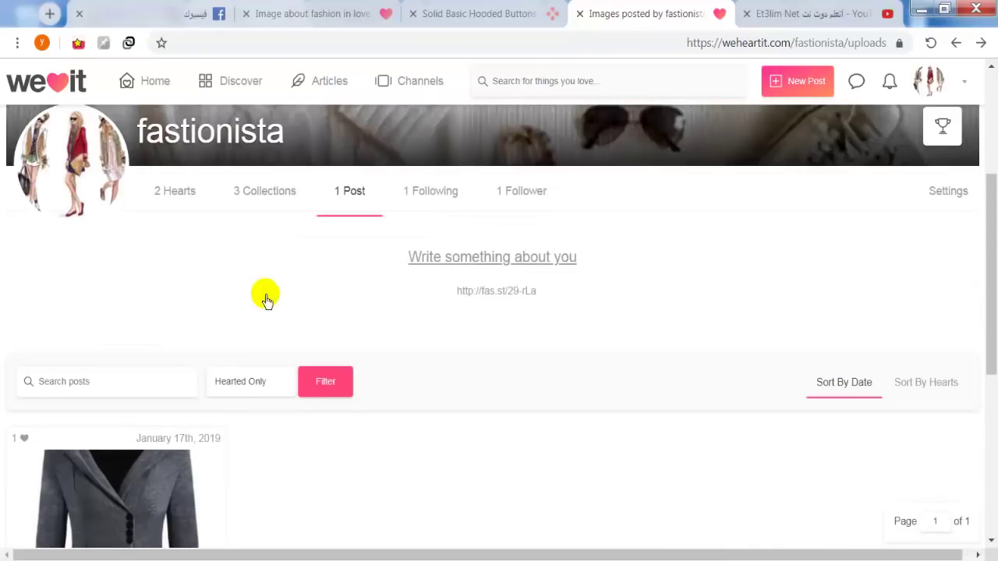
- Go to the profile's collections and start a new collection named "fastion"
left_click(258, 199)
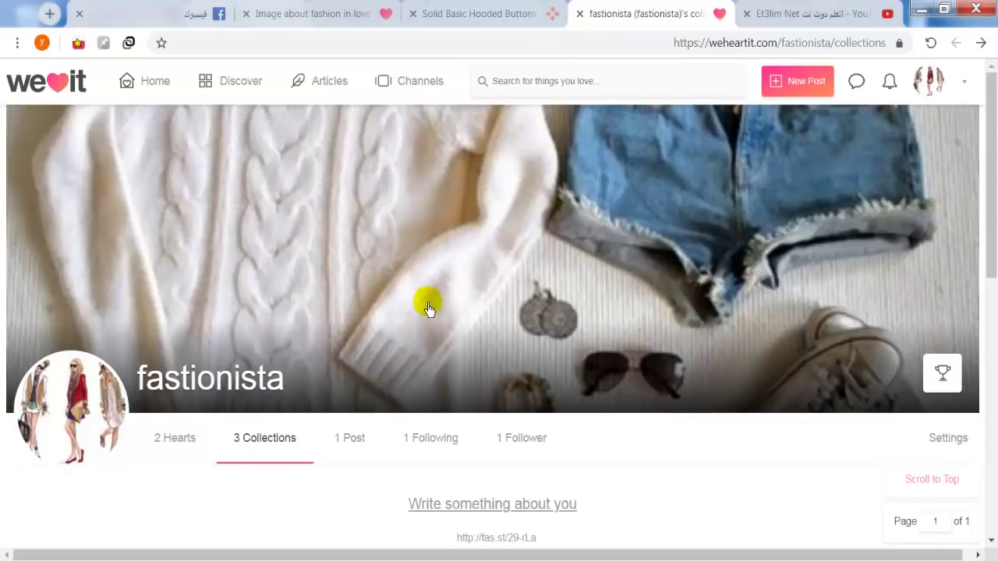
scroll(428, 304, "down", 3)
scroll(142, 363, "down", 3)
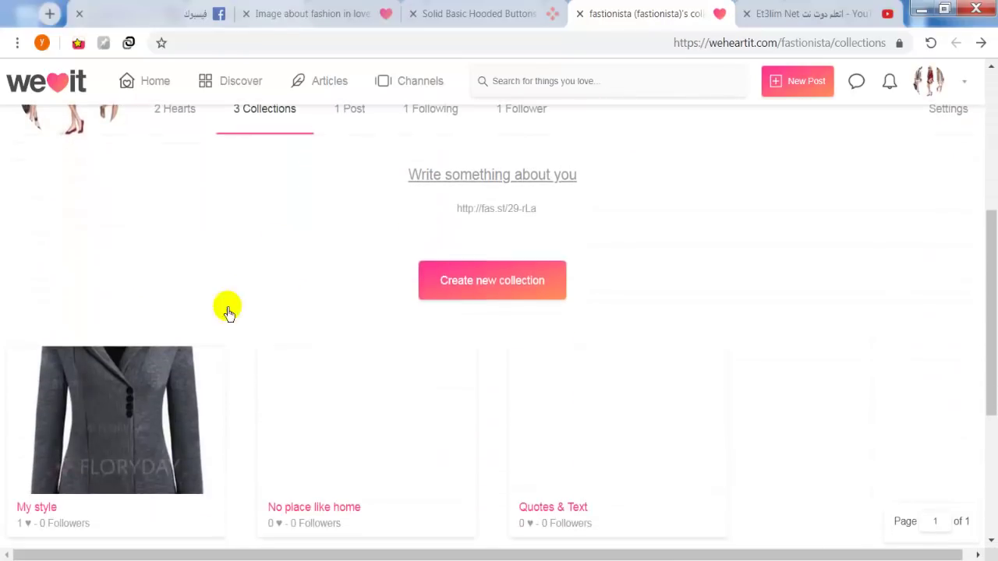
scroll(460, 180, "up", 1)
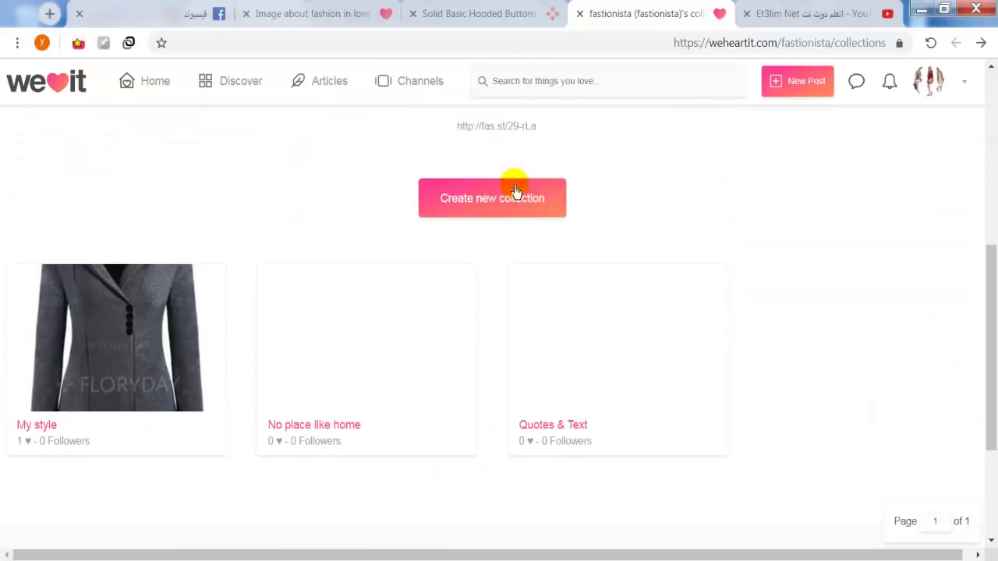
left_click(480, 201)
left_click(373, 323)
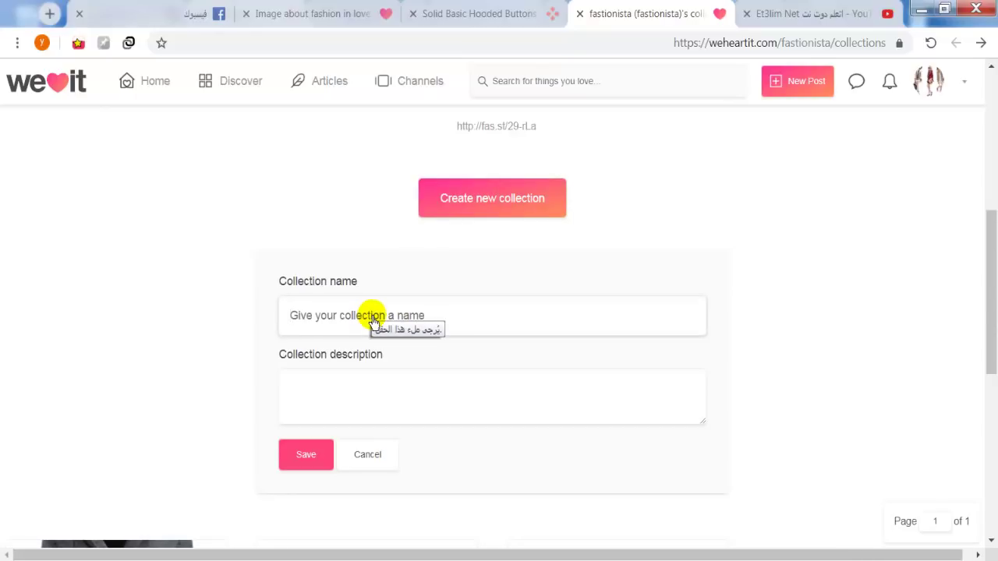
type("fastion")
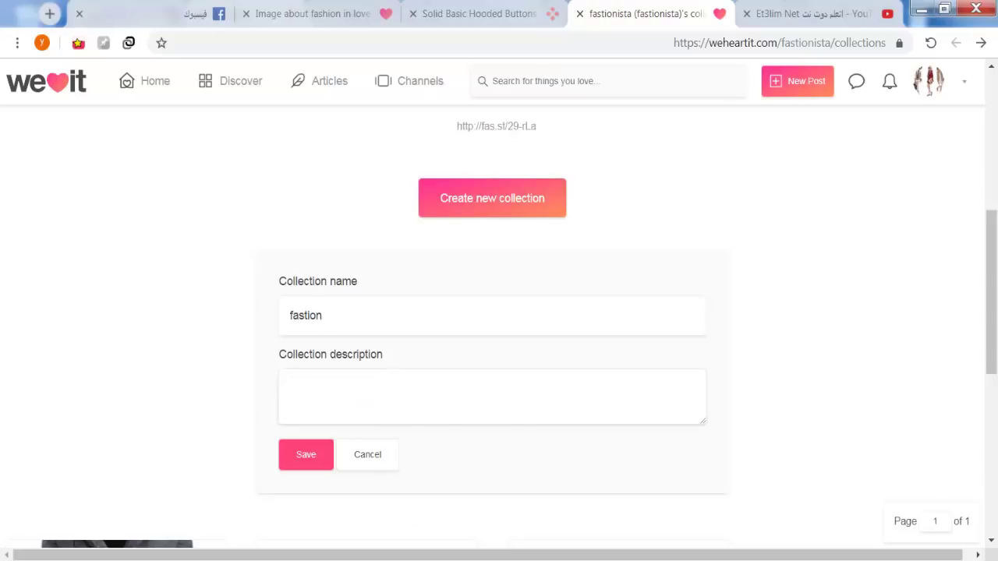
- Copy the keywords "fashion shoes sweet" from the Notepad notes into the new collection's description
key("alt+Tab")
right_click(393, 335)
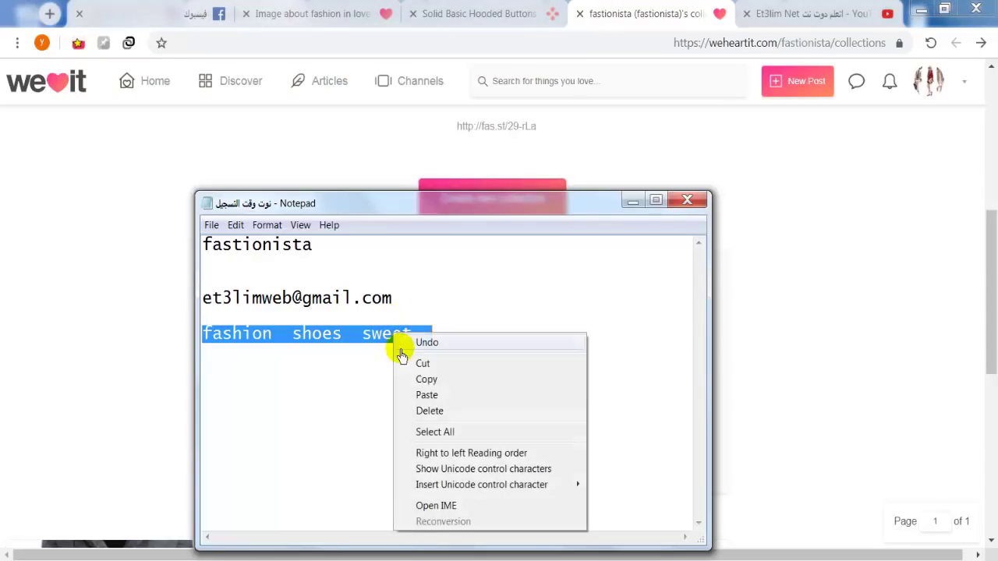
left_click(426, 379)
left_click(632, 200)
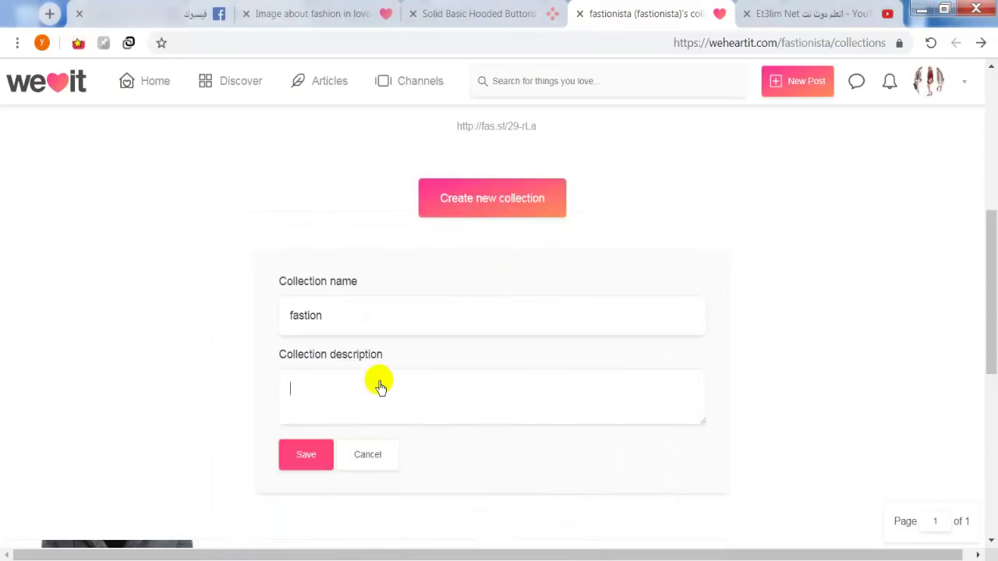
right_click(364, 396)
left_click(347, 281)
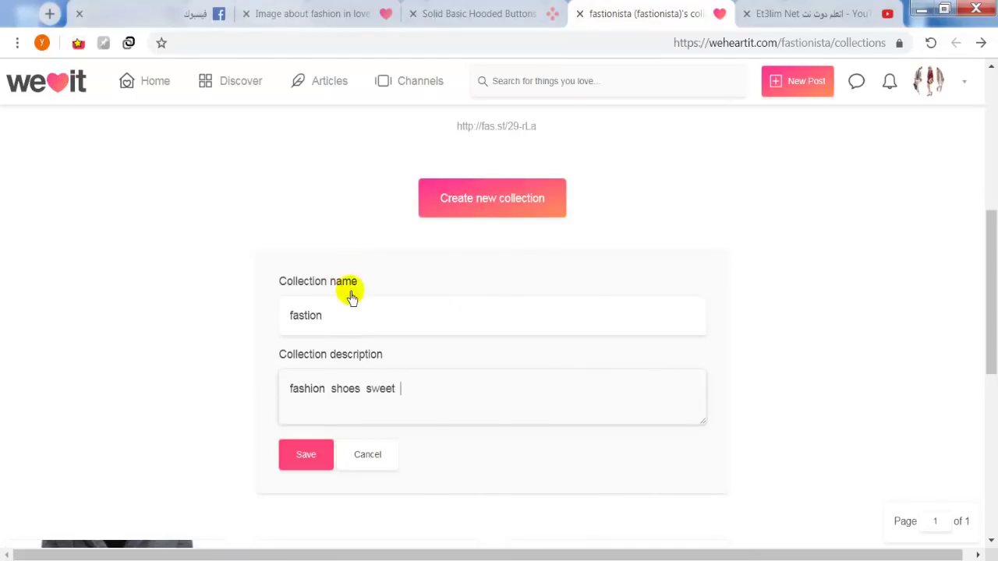
- Save the "fastion" collection and look over its new page
scroll(494, 442, "down", 1)
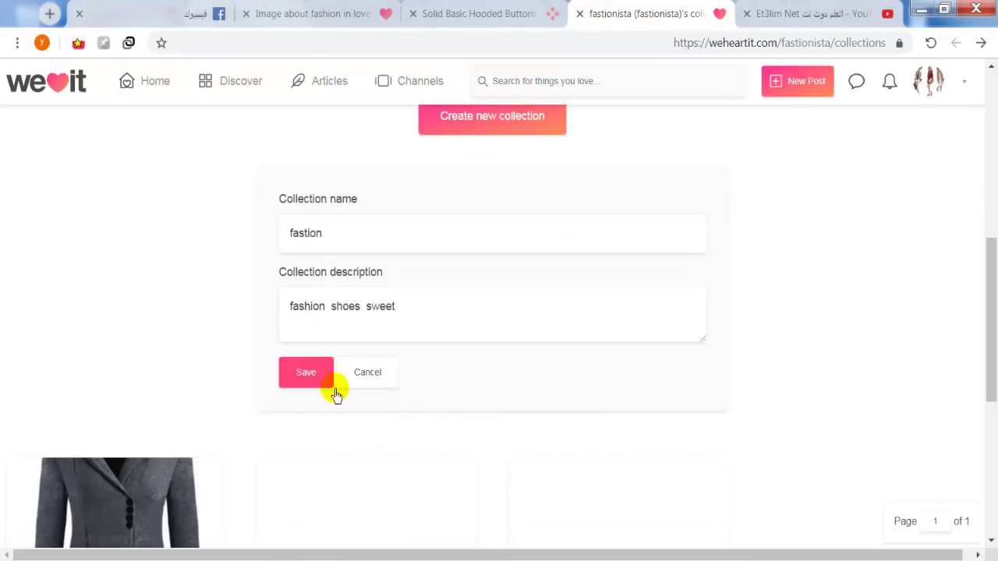
left_click(307, 373)
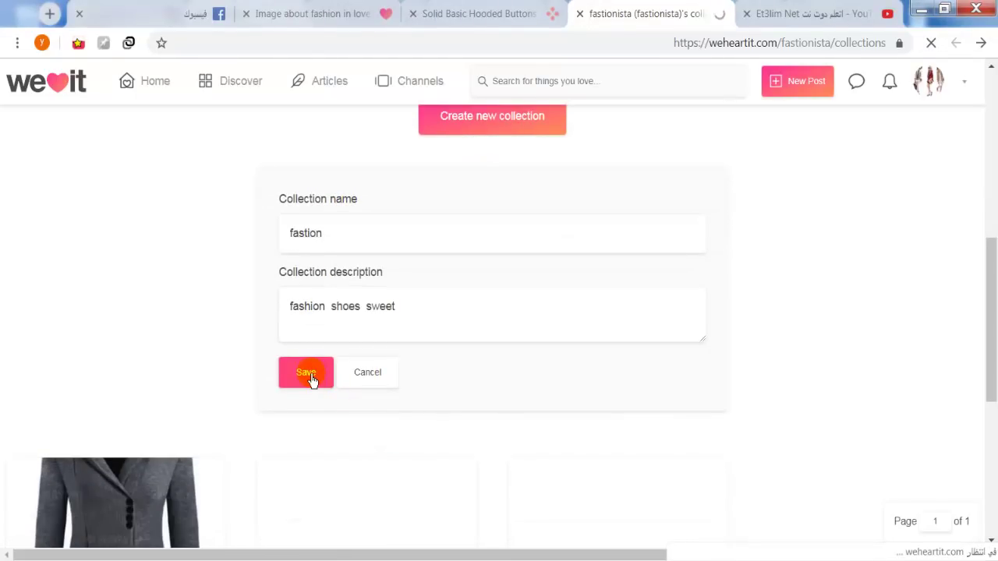
scroll(311, 379, "down", 3)
scroll(312, 366, "down", 3)
scroll(335, 340, "up", 2)
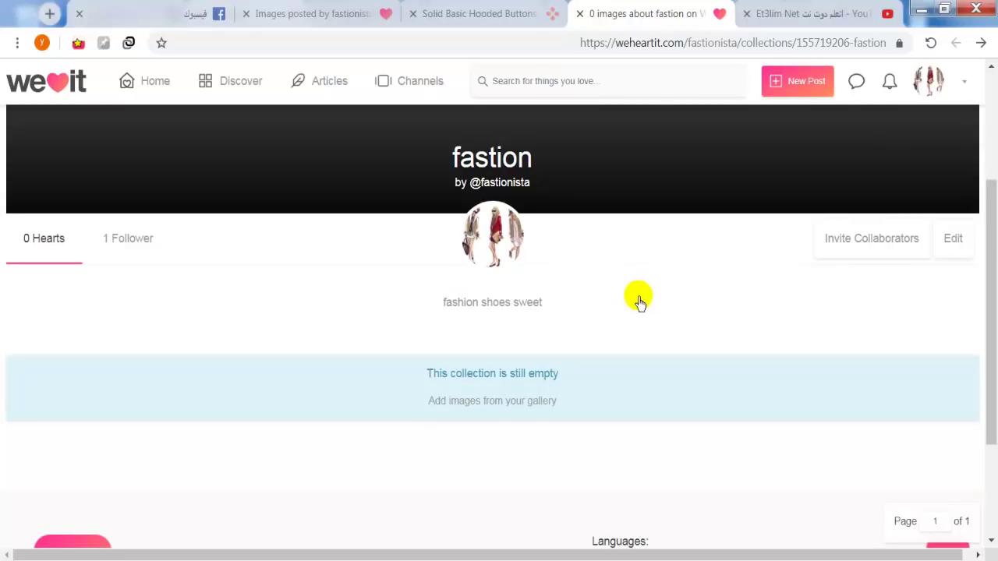
- In the account's own posts, move the sweatshirt image from the "My style" collection to the "fastion" collection
left_click(918, 87)
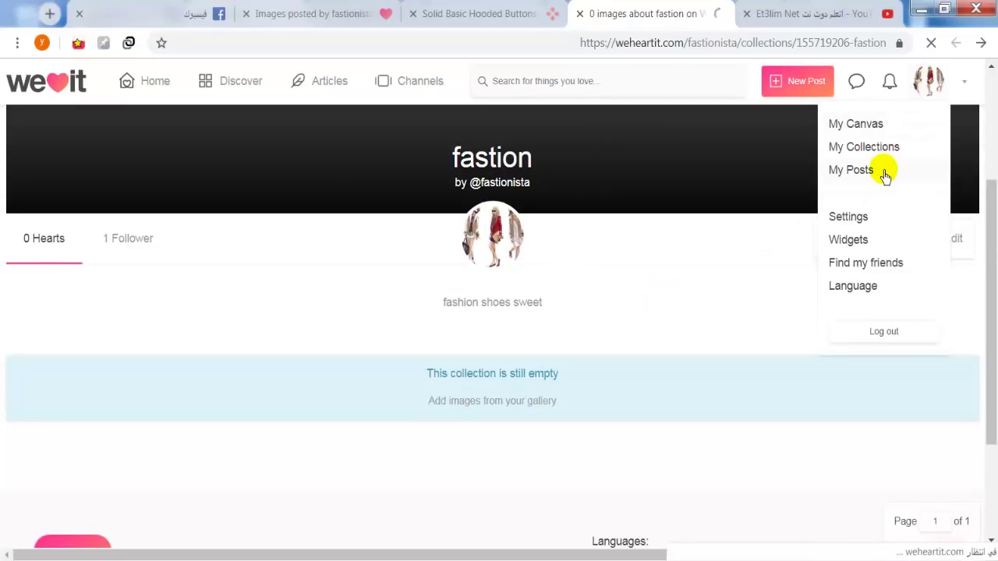
left_click(883, 171)
scroll(386, 347, "down", 6)
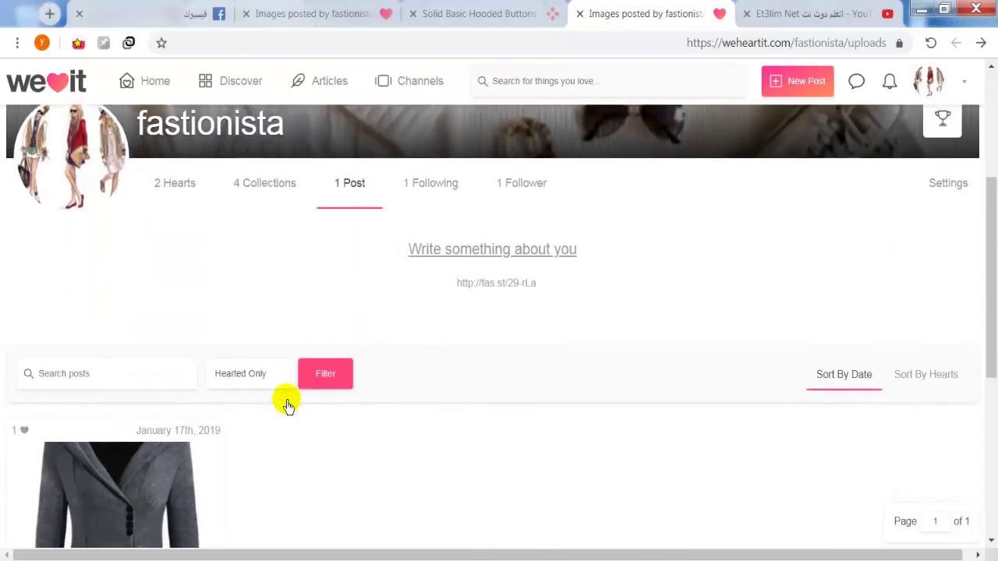
mouse_move(156, 281)
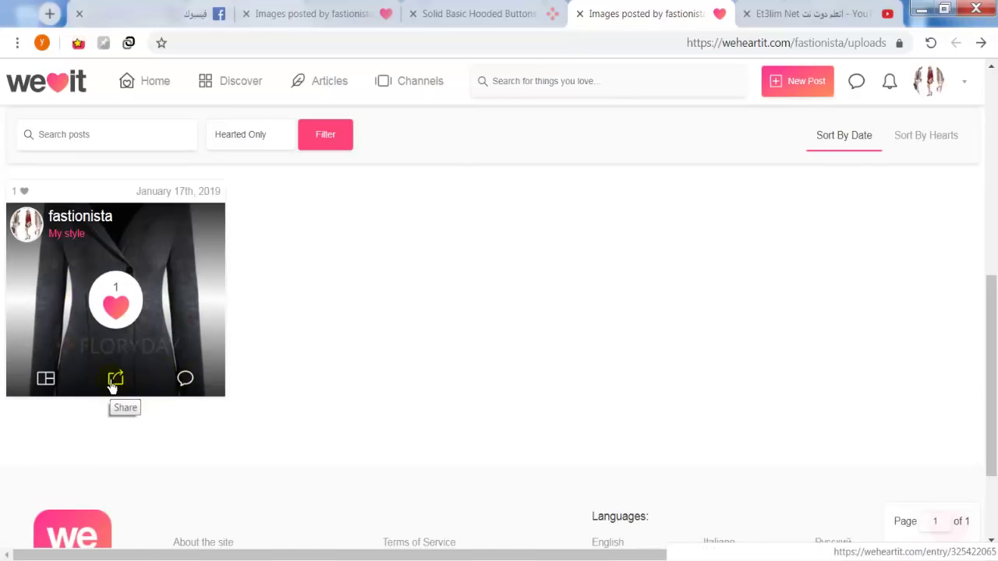
left_click(45, 380)
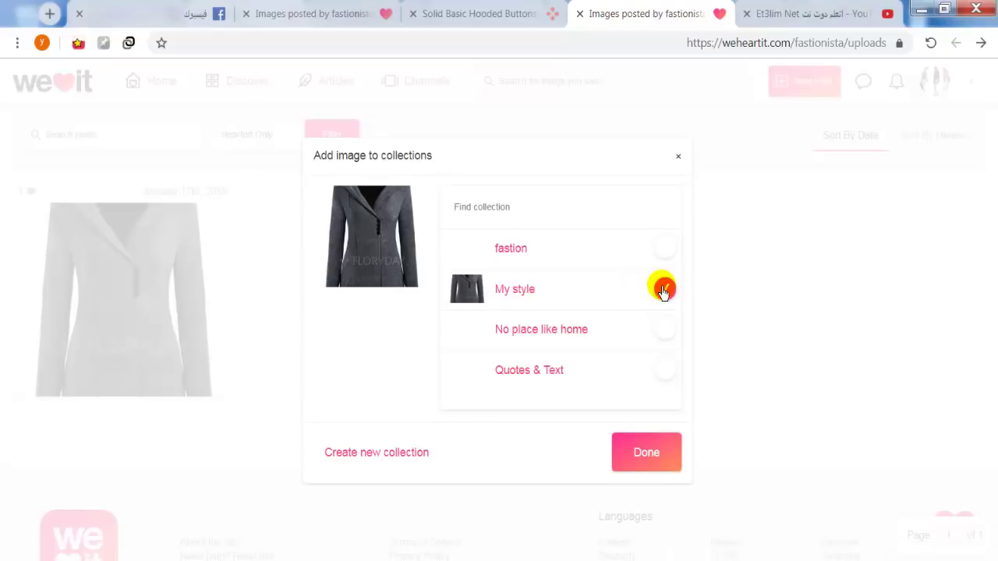
left_click(665, 248)
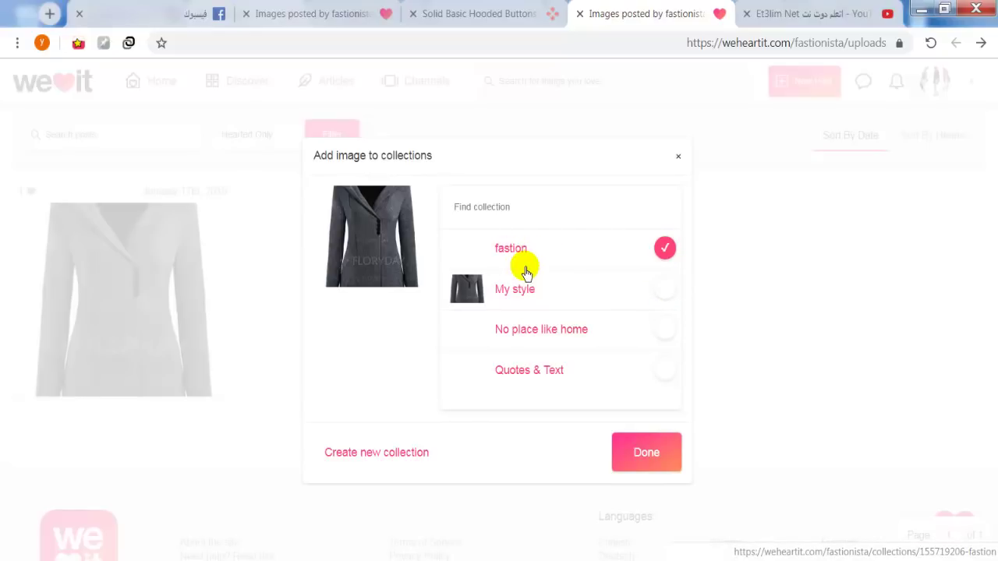
left_click(628, 459)
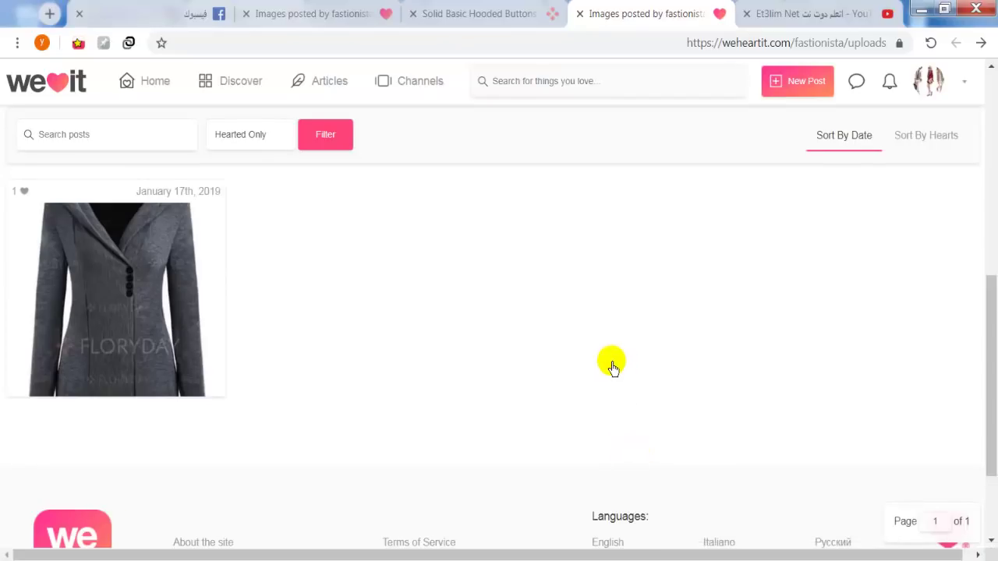
scroll(420, 336, "up", 4)
scroll(363, 350, "down", 1)
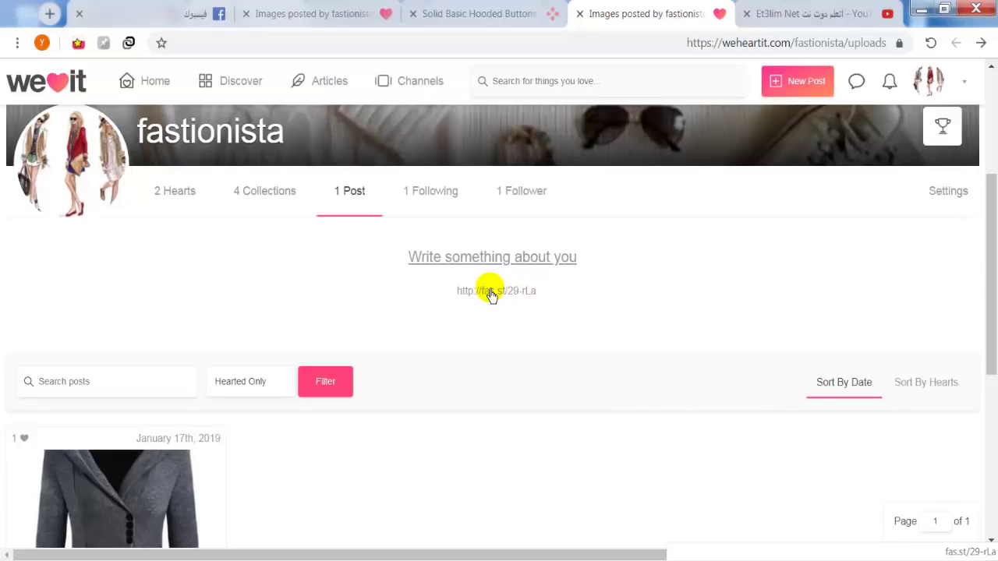
left_click(491, 294)
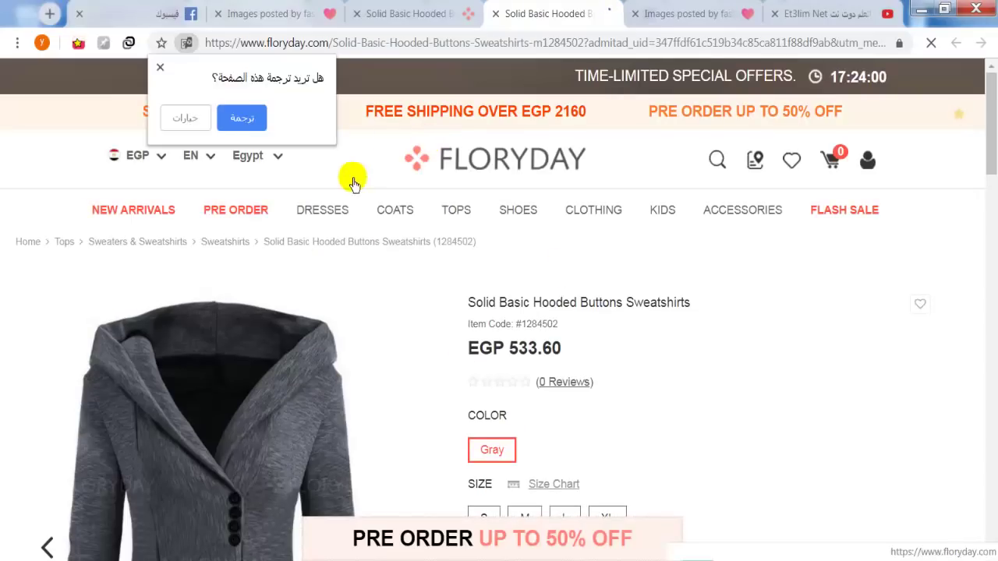
left_click(160, 67)
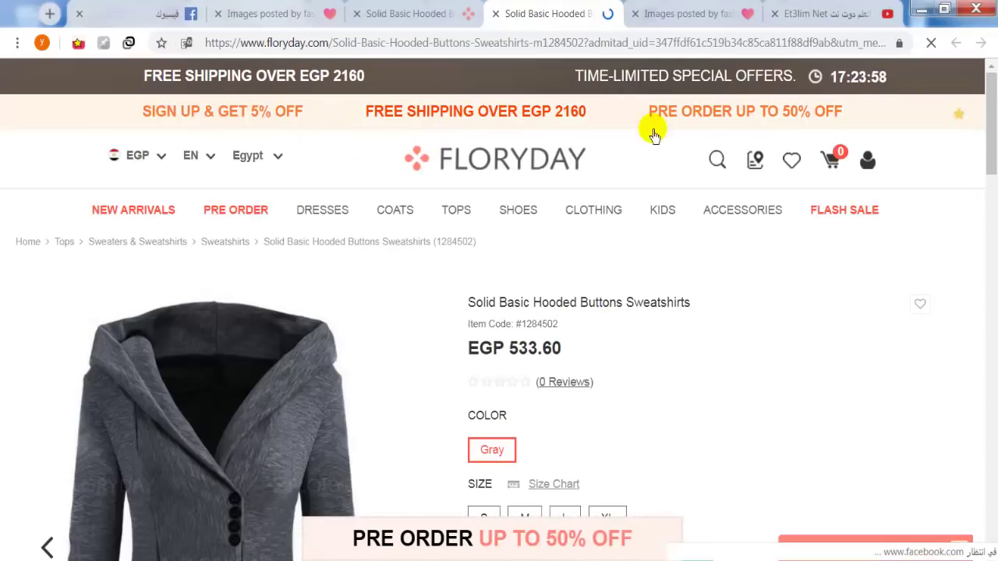
- Go back to the We Heart It profile's posts and review the sweatshirt post, website link and profile header
left_click(685, 20)
scroll(359, 272, "down", 4)
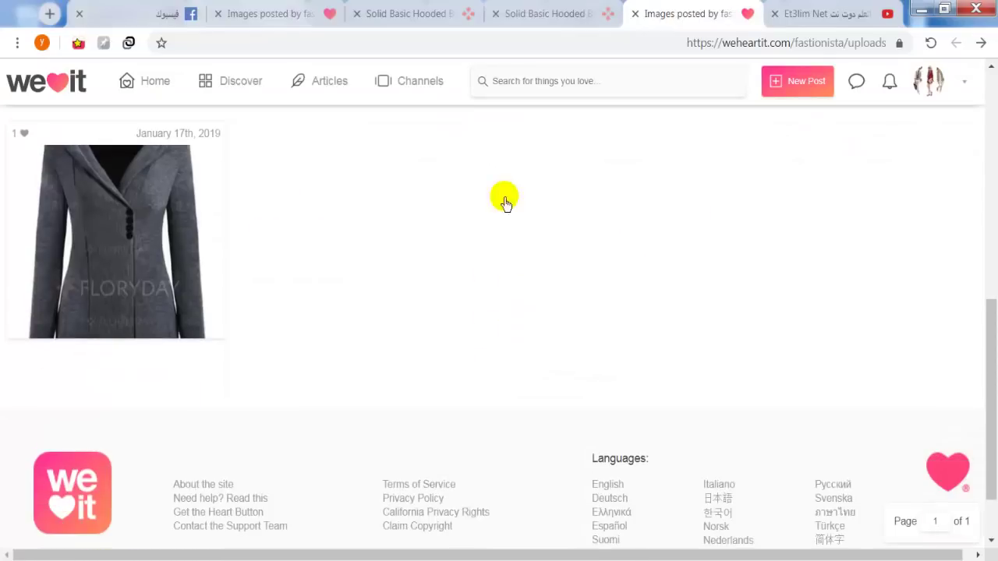
scroll(241, 314, "up", 2)
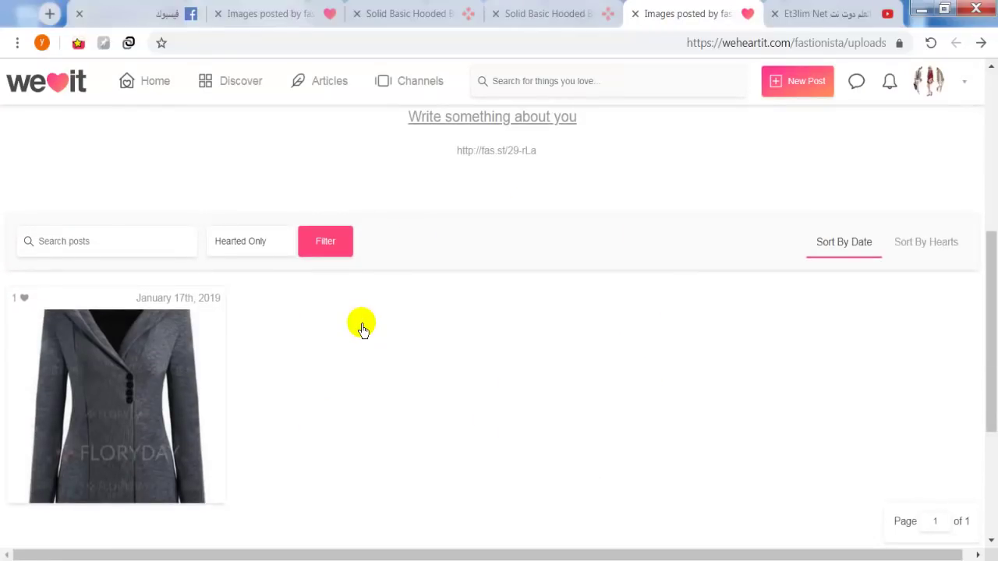
scroll(363, 328, "up", 3)
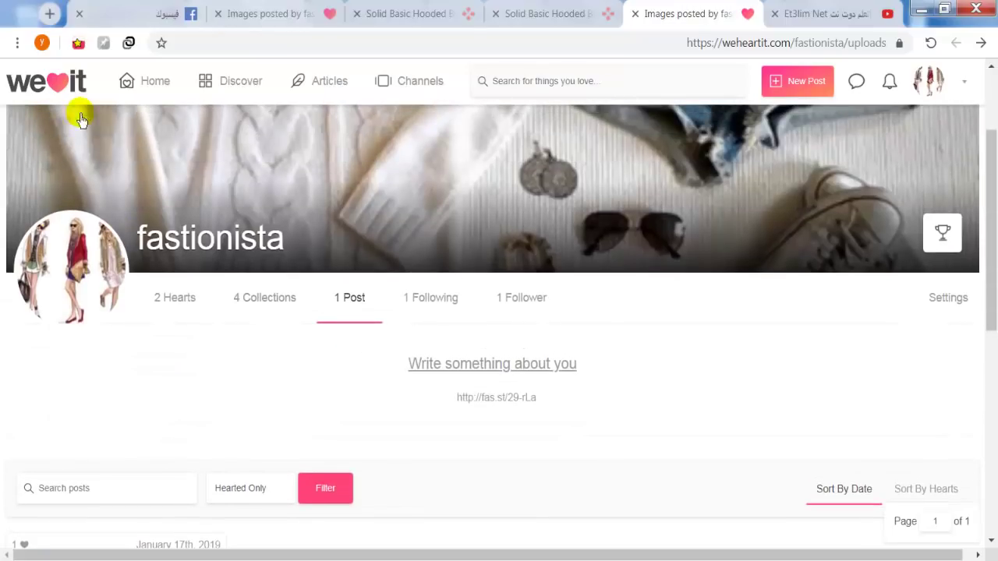